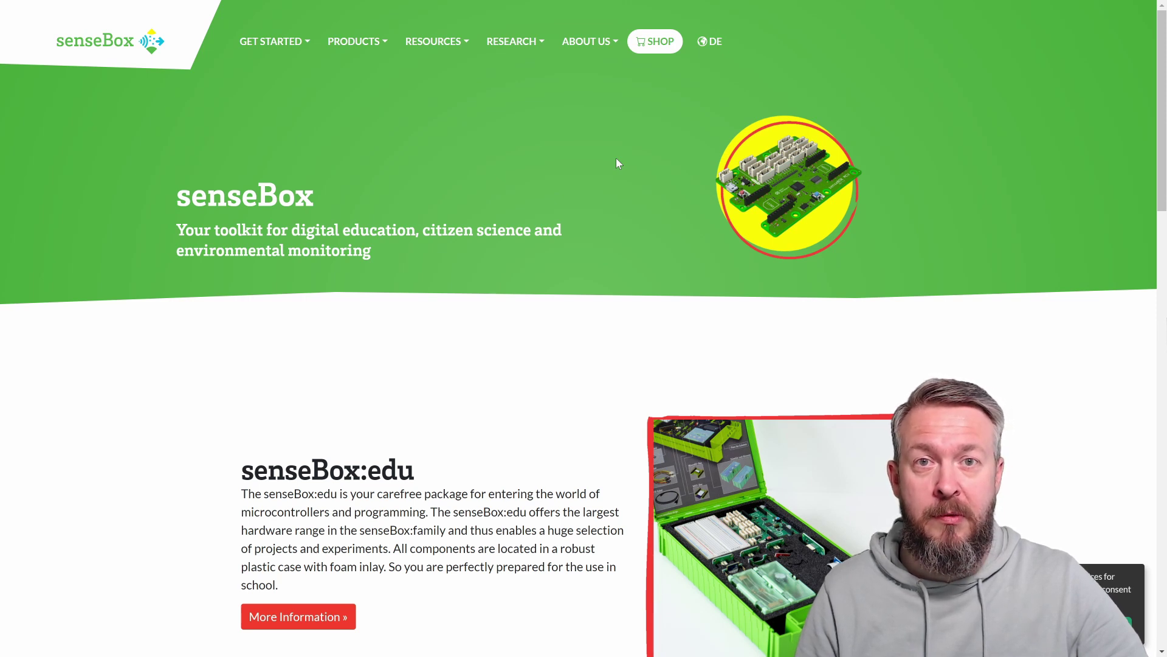
# Open the senseBox Products Overview and read the senseBox:edu, senseBox:home and senseBox:mini sections.
pyautogui.click(384, 41)
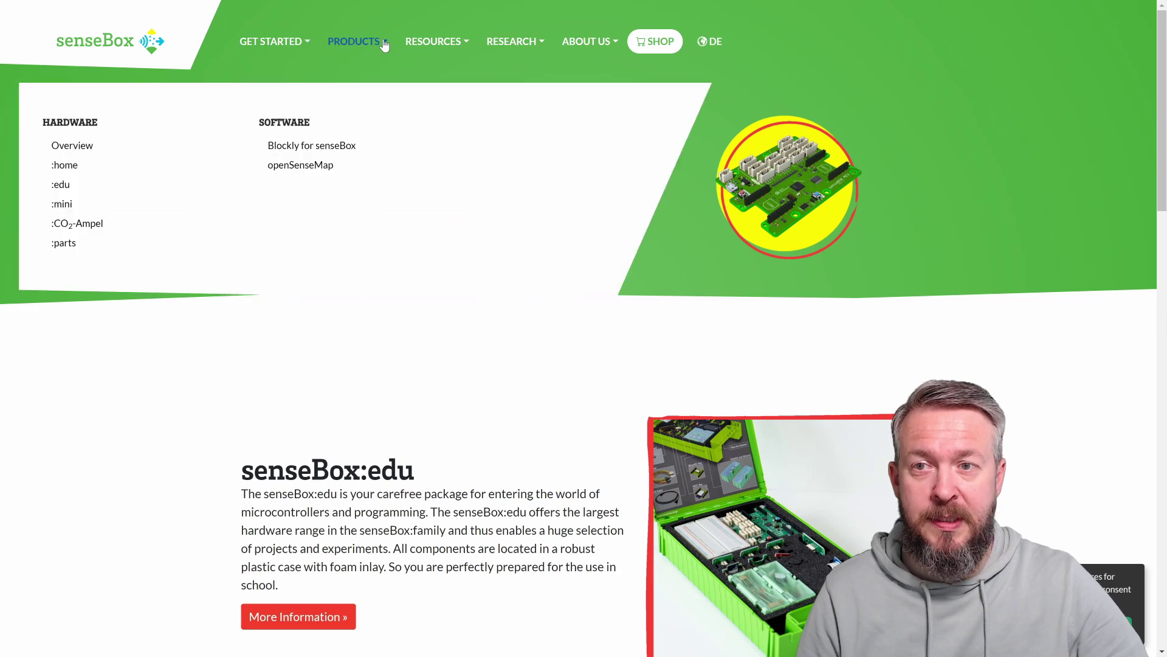
pyautogui.click(53, 141)
pyautogui.scroll(-4, 338, 175)
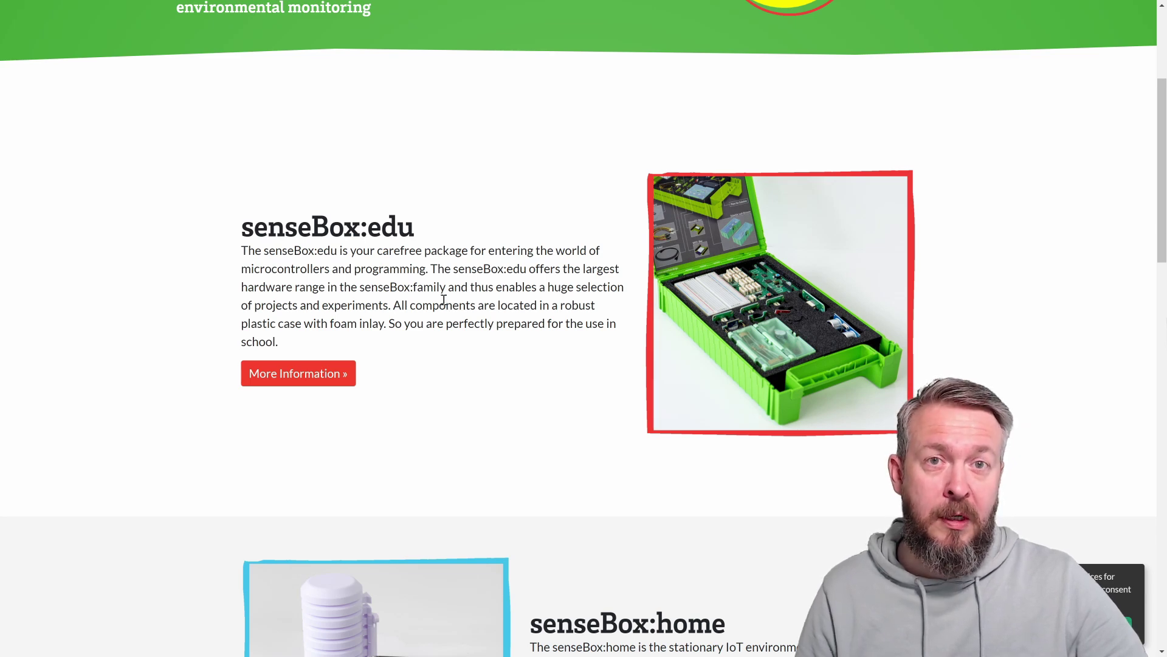
pyautogui.scroll(-5, 444, 300)
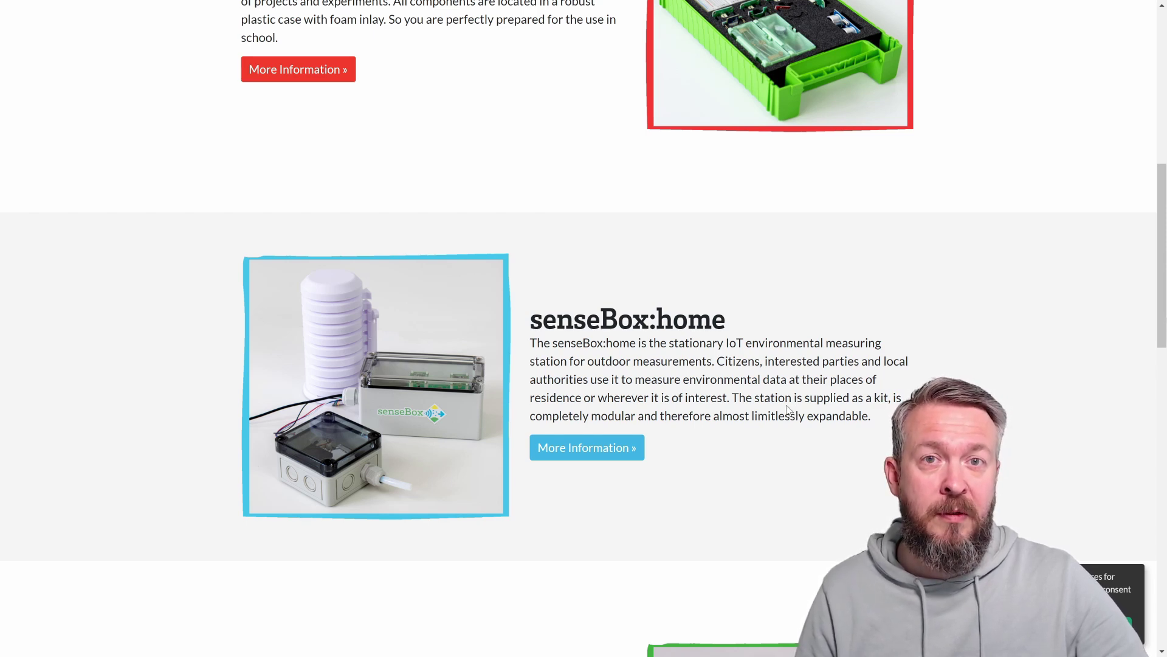
pyautogui.scroll(-5, 583, 383)
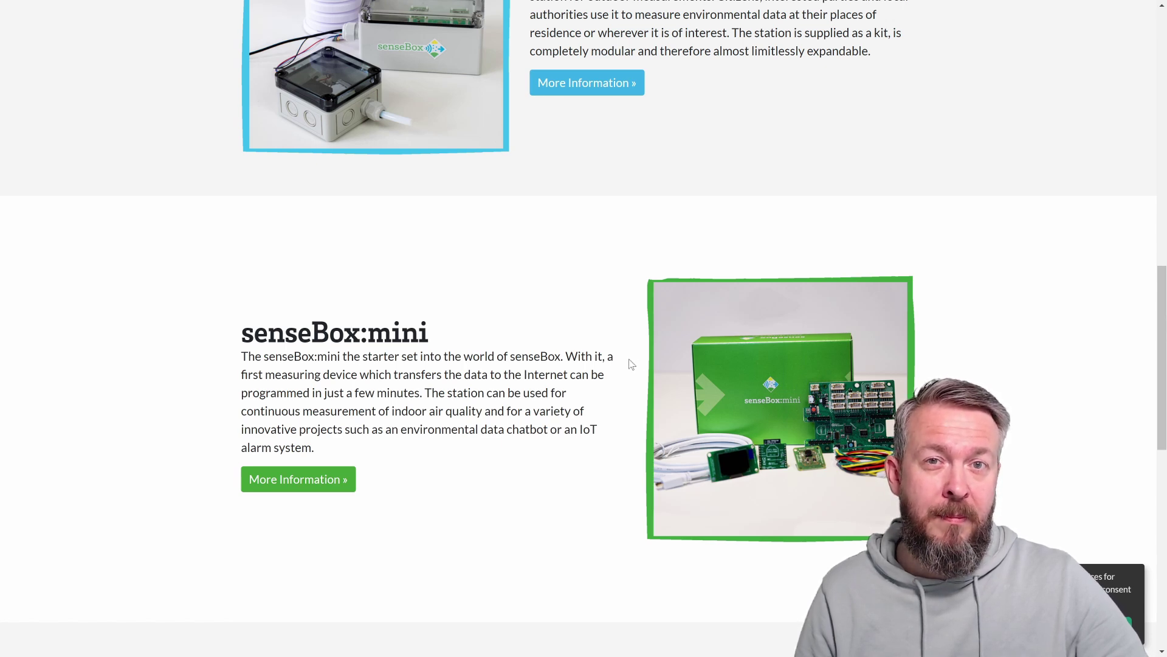
pyautogui.scroll(5, 628, 365)
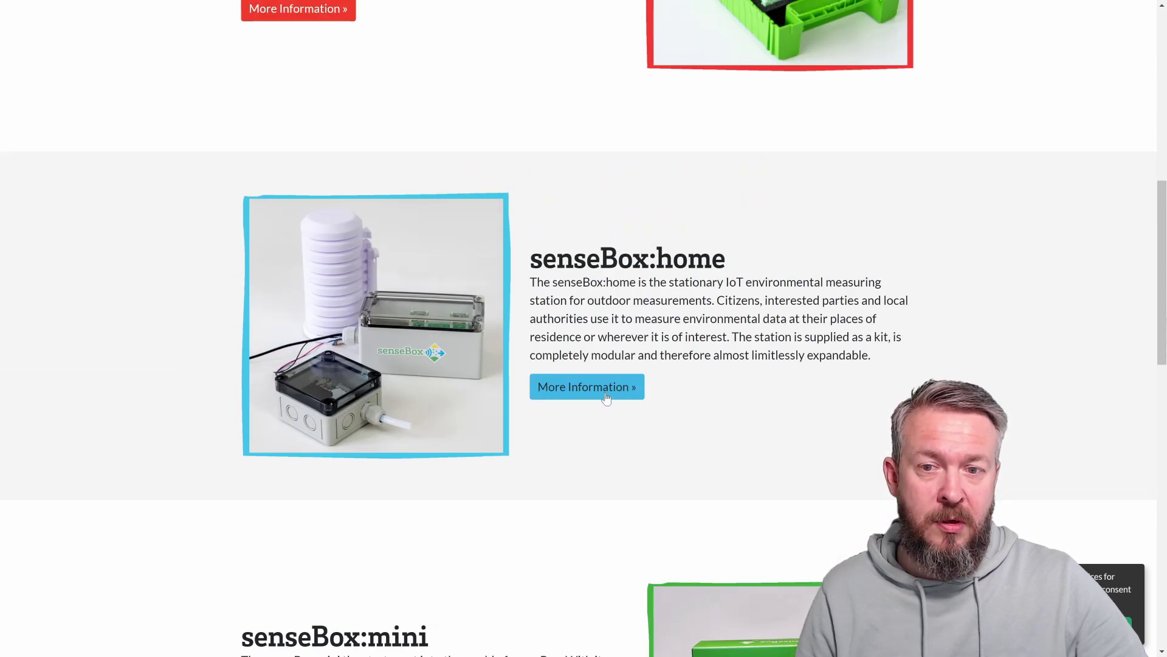
# Read the senseBox:home page's Measurable phenomena, Data transmission and Housing sections.
pyautogui.click(606, 396)
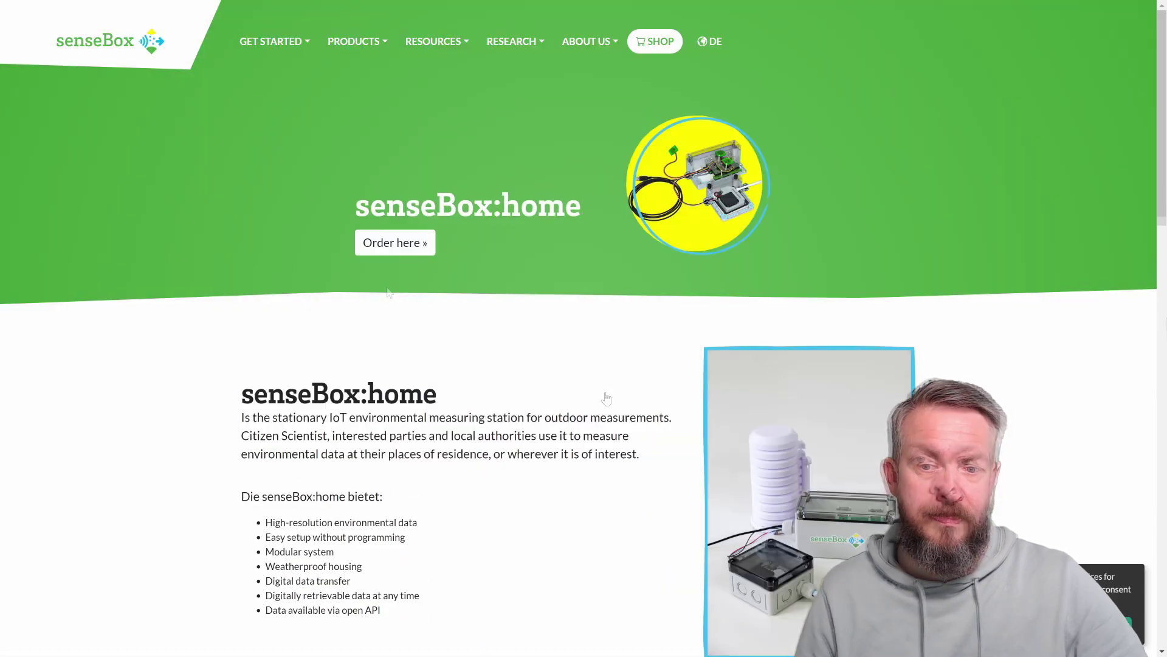
pyautogui.scroll(-4, 362, 302)
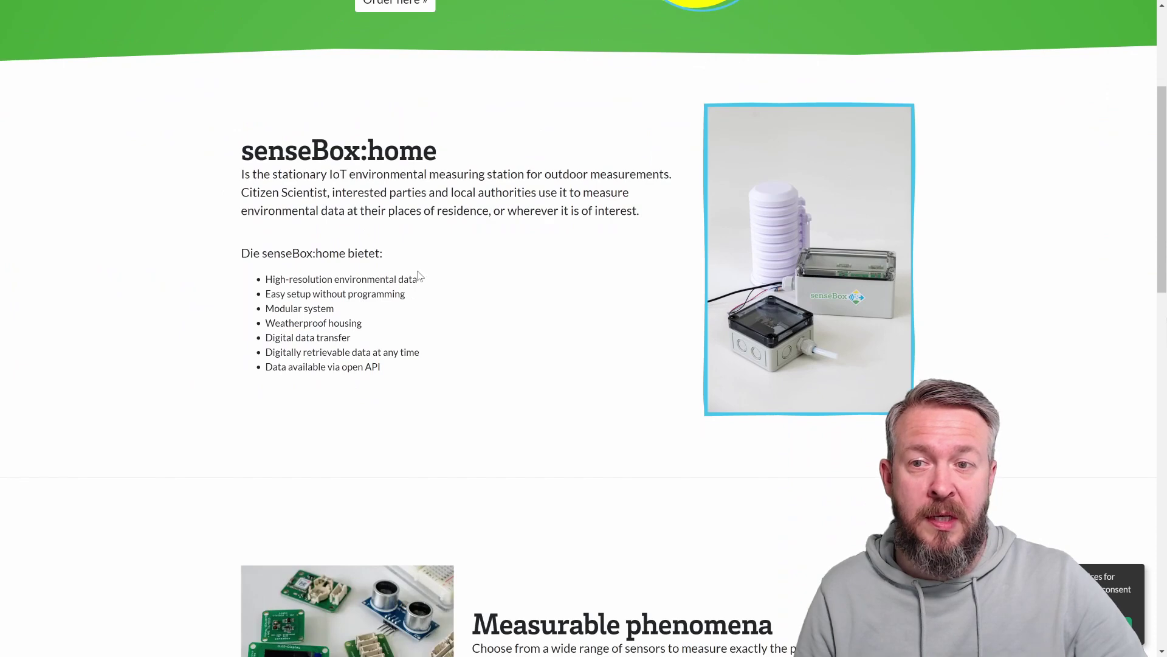
pyautogui.scroll(-3, 367, 368)
pyautogui.scroll(-2, 567, 336)
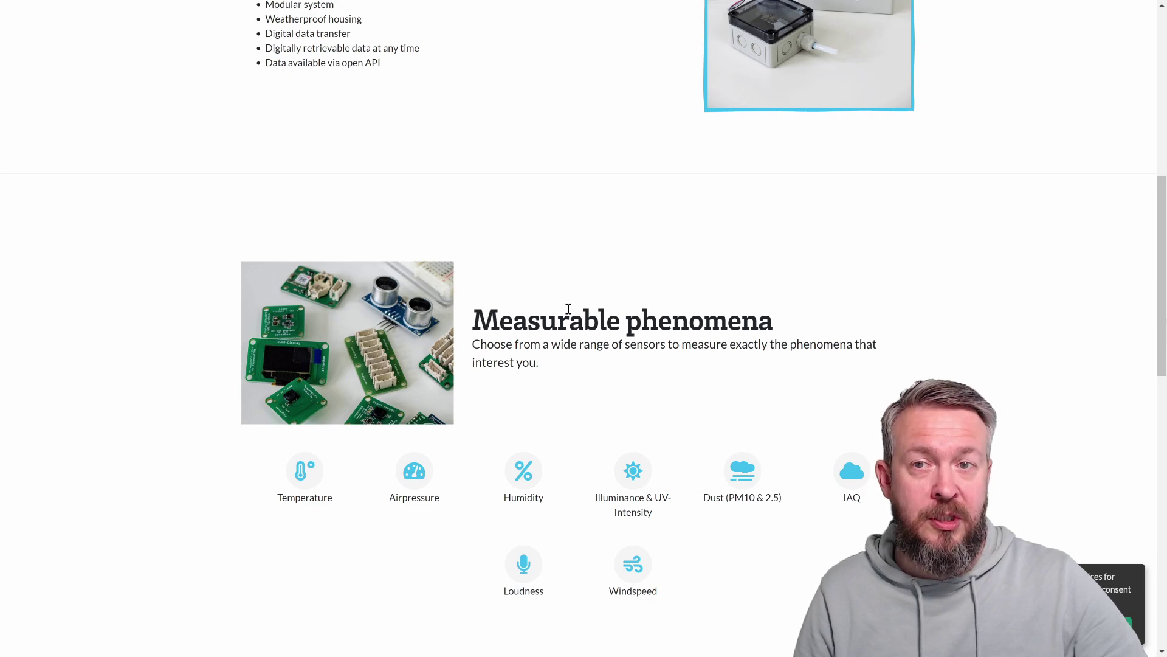
pyautogui.scroll(-9, 568, 309)
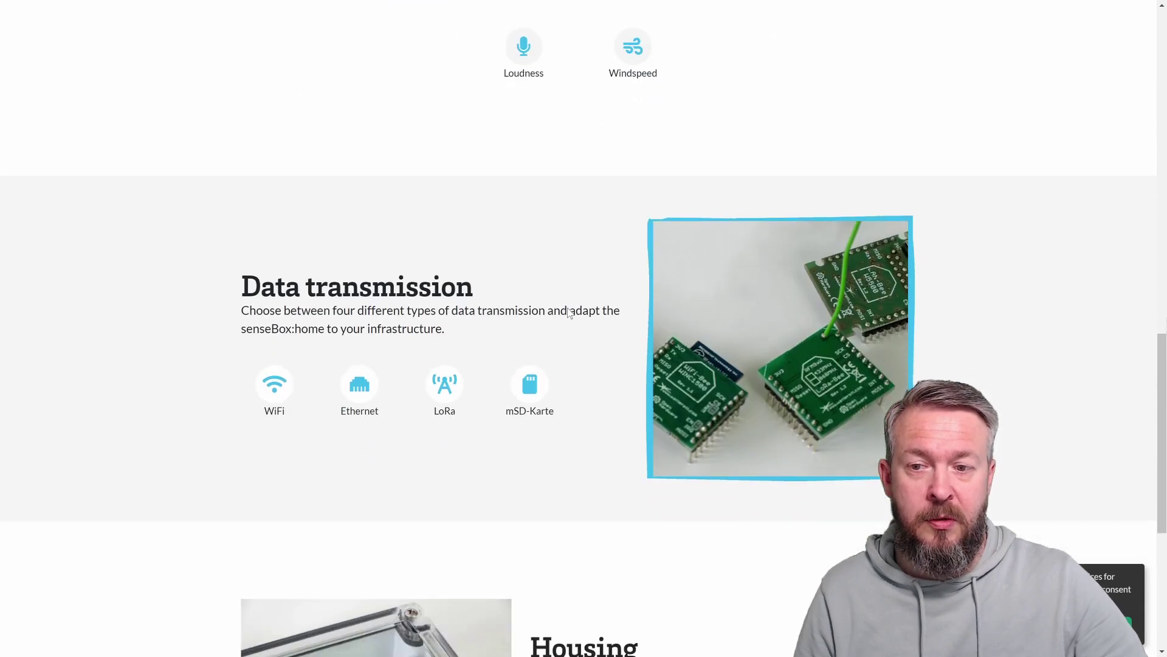
pyautogui.scroll(7, 570, 313)
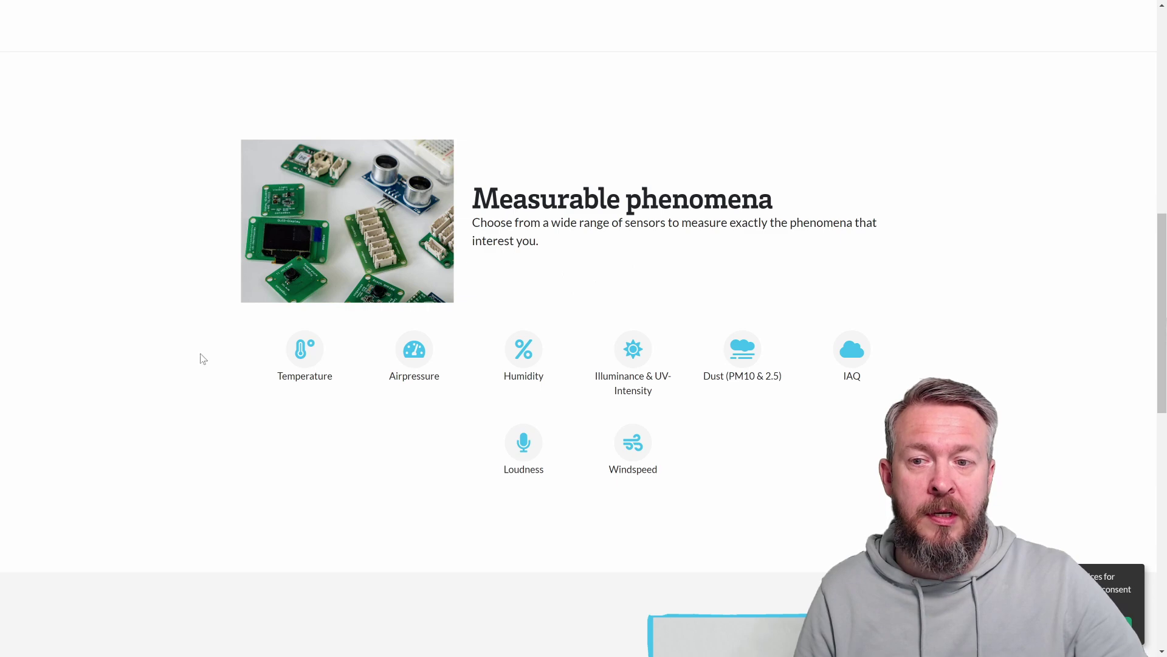
pyautogui.scroll(-5, 506, 445)
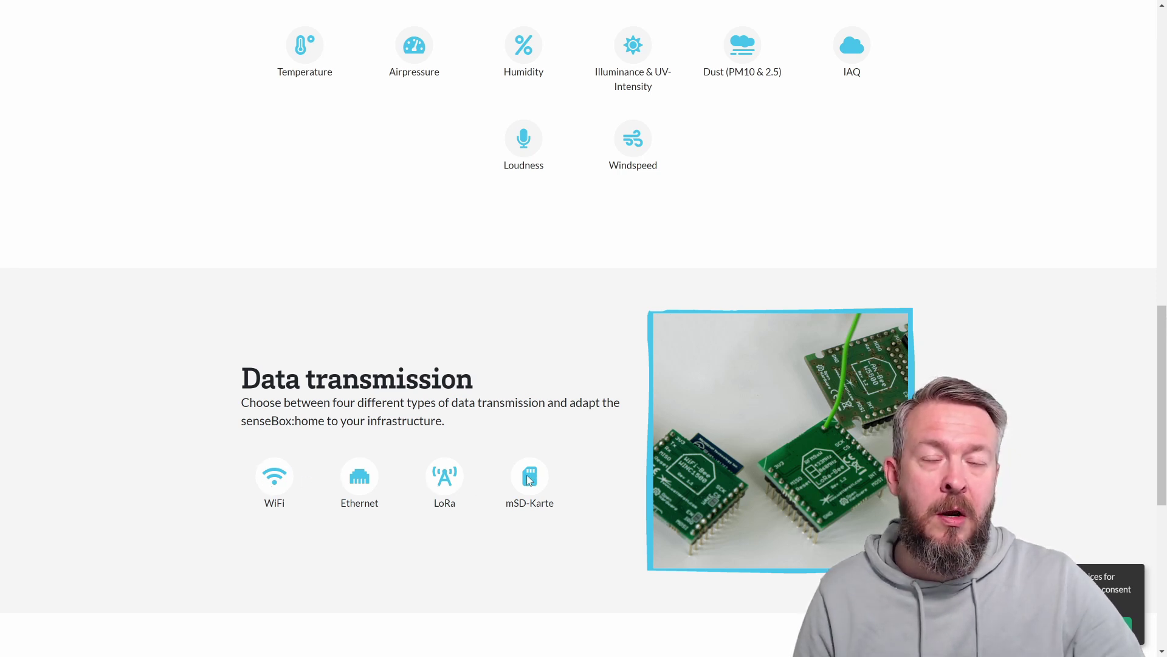
pyautogui.scroll(-5, 562, 475)
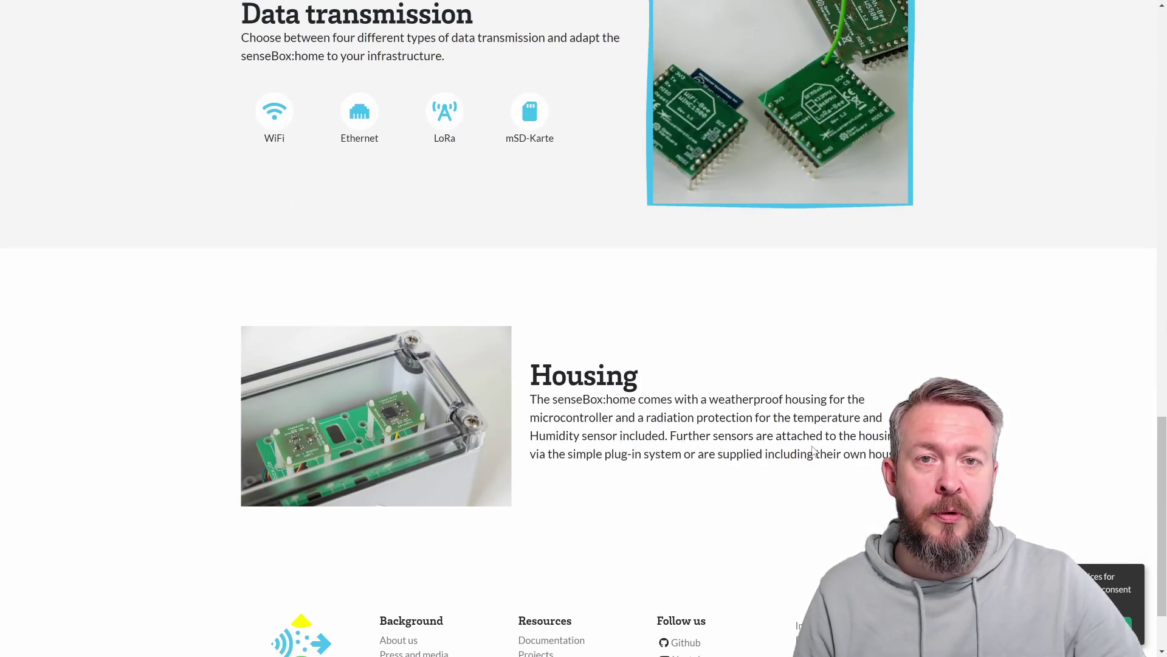
pyautogui.scroll(-2, 763, 414)
pyautogui.scroll(20, 759, 409)
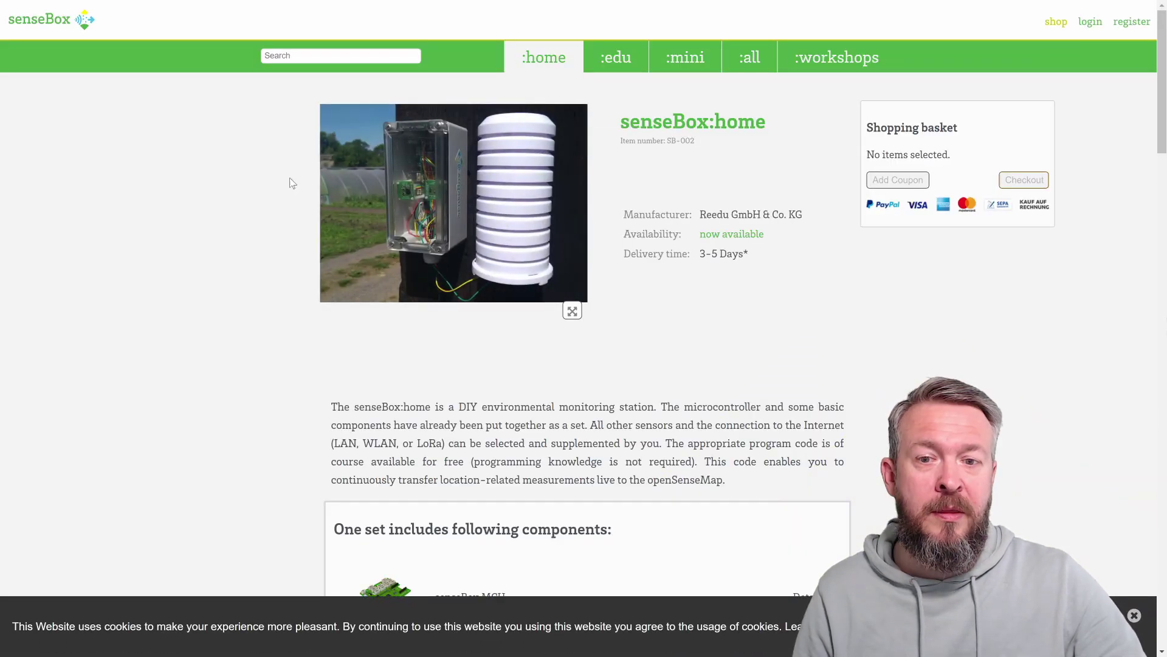
# Scroll past the component list to the configurator's step-1 Bees options.
pyautogui.scroll(-5, 453, 304)
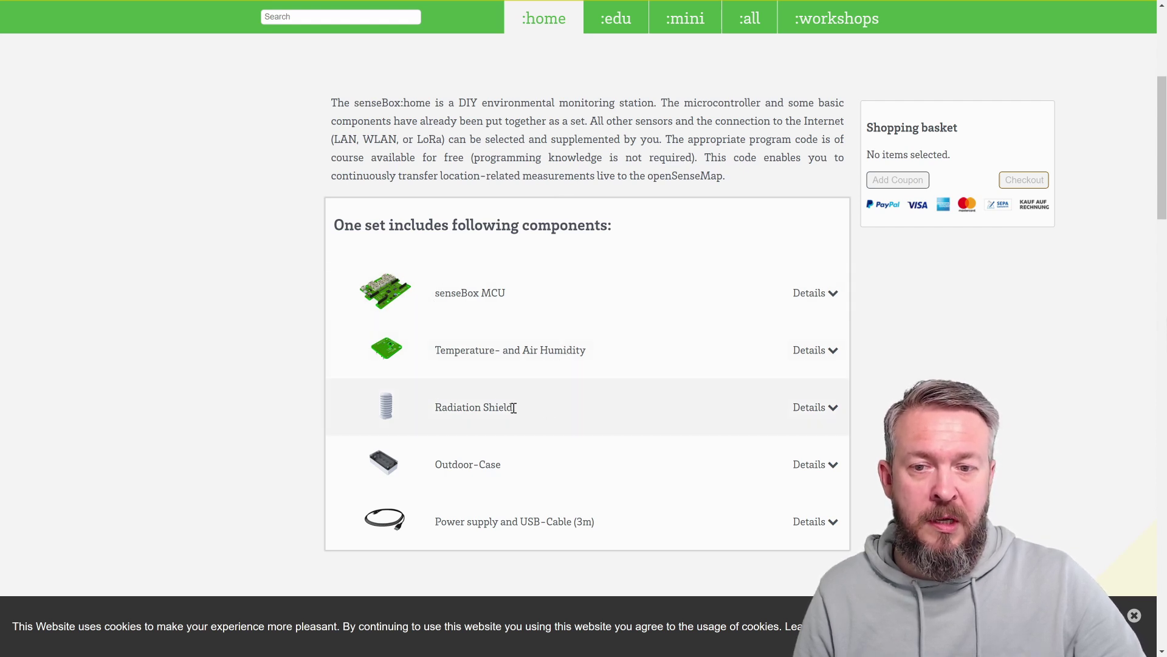
pyautogui.scroll(-1, 431, 468)
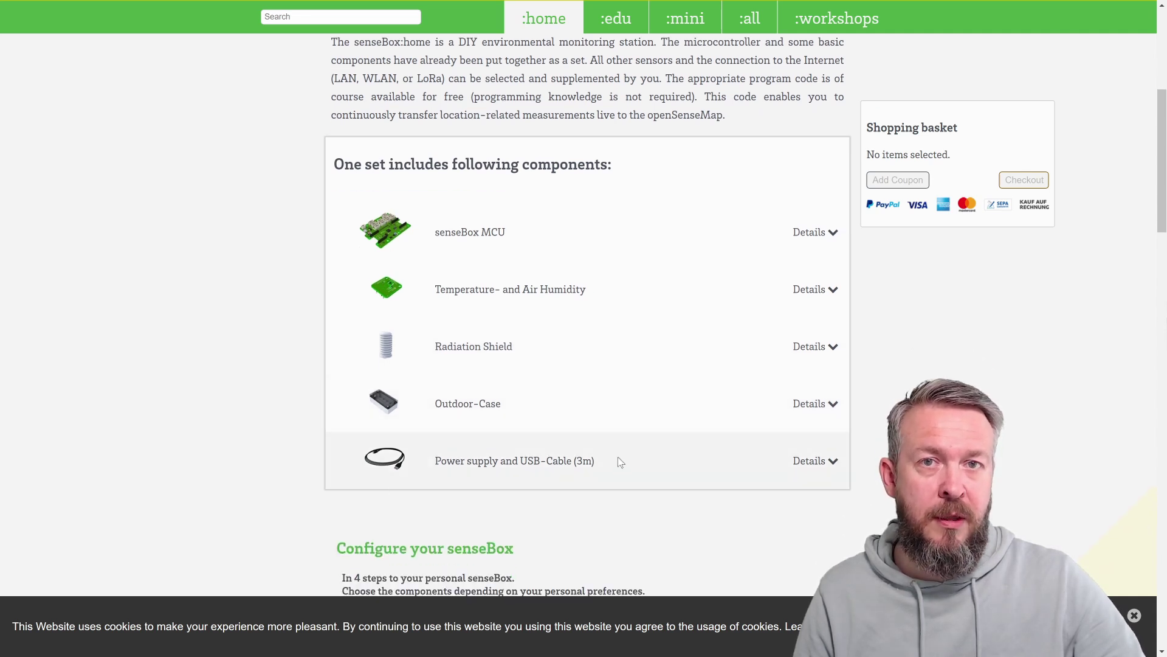
pyautogui.scroll(-3, 618, 461)
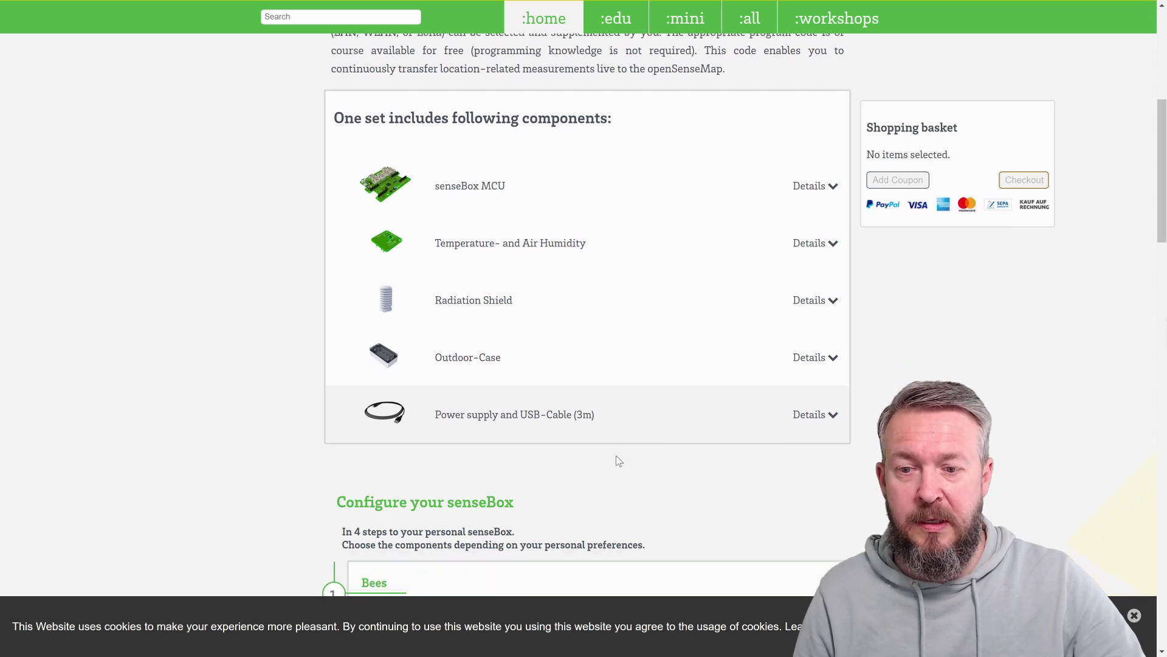
pyautogui.scroll(-3, 603, 406)
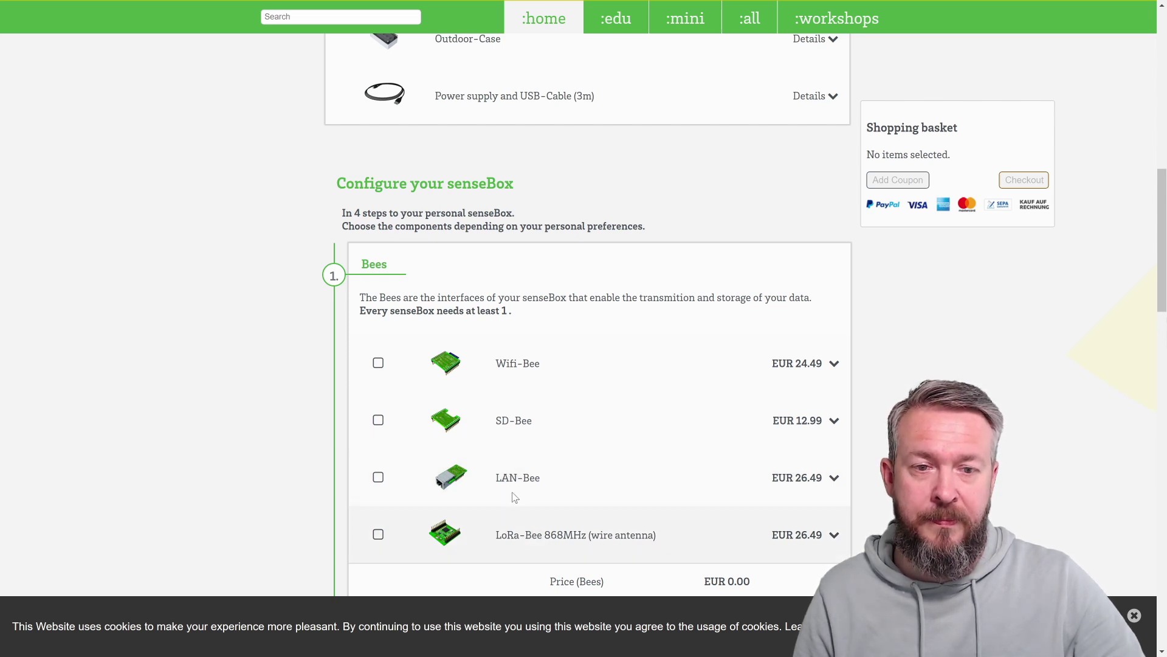
# Select the Wifi-Bee plus air pressure, illumination/UV, fine dust and soil moisture sensors.
pyautogui.click(378, 364)
pyautogui.scroll(-3, 367, 357)
pyautogui.scroll(-4, 367, 359)
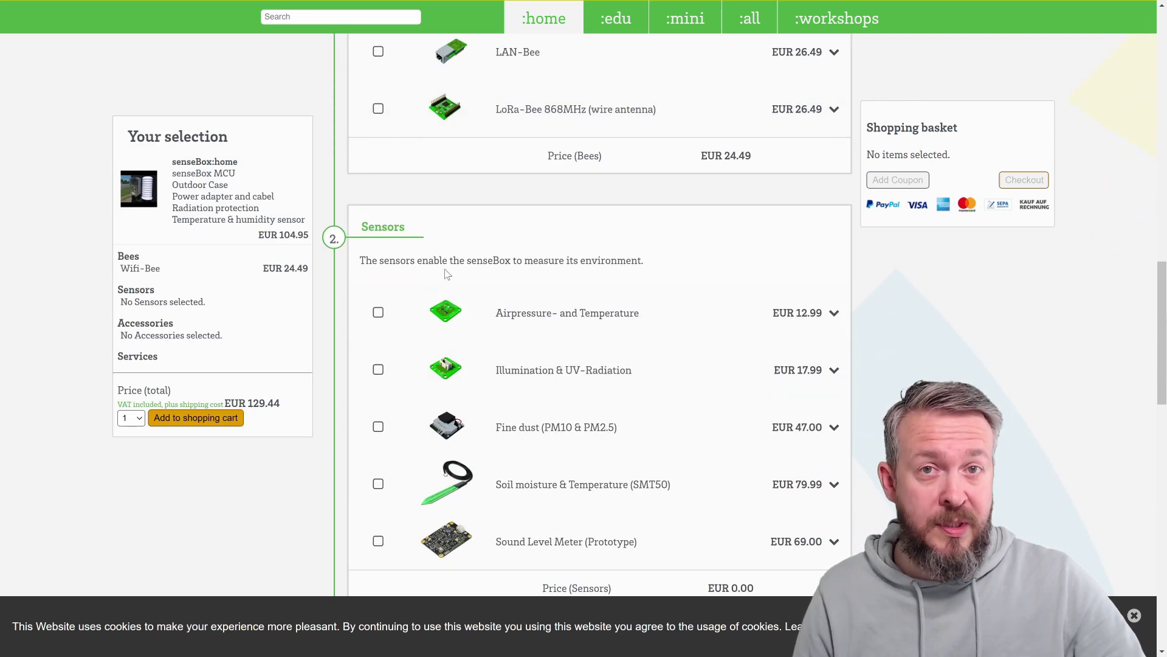
pyautogui.click(378, 313)
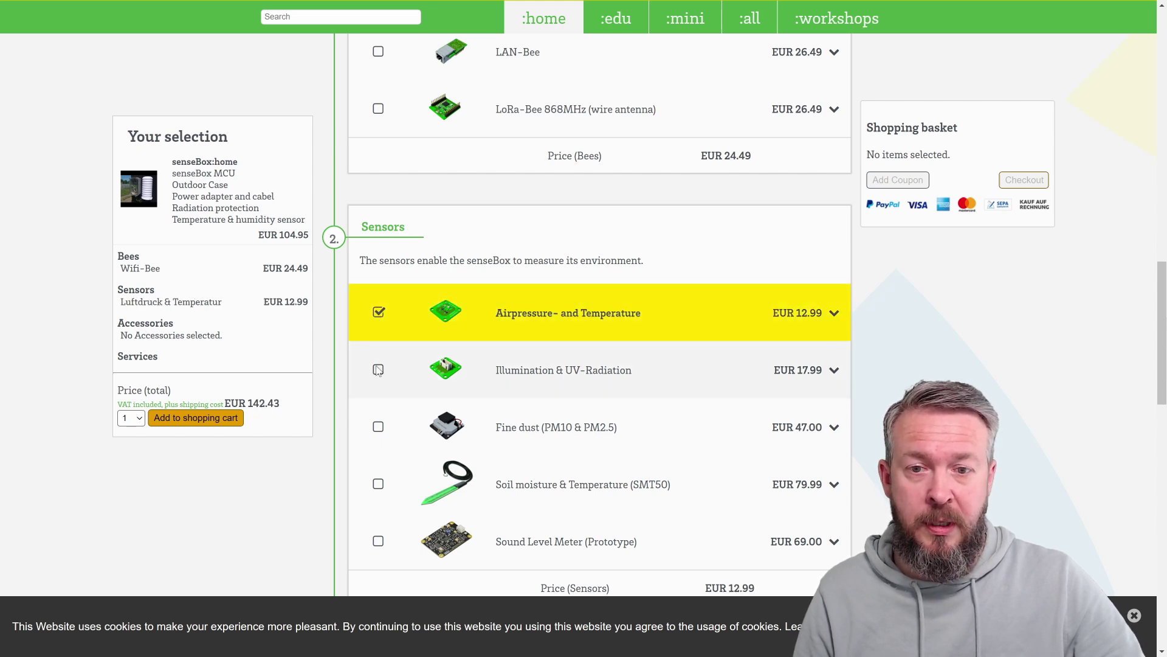
pyautogui.click(378, 371)
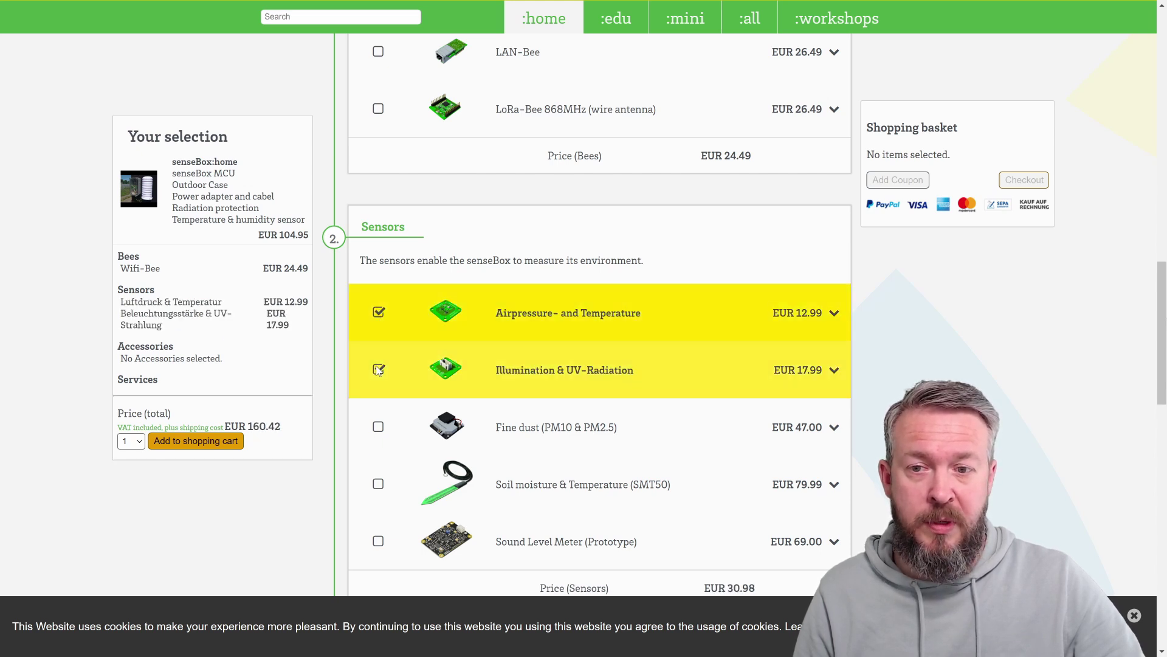
pyautogui.click(379, 428)
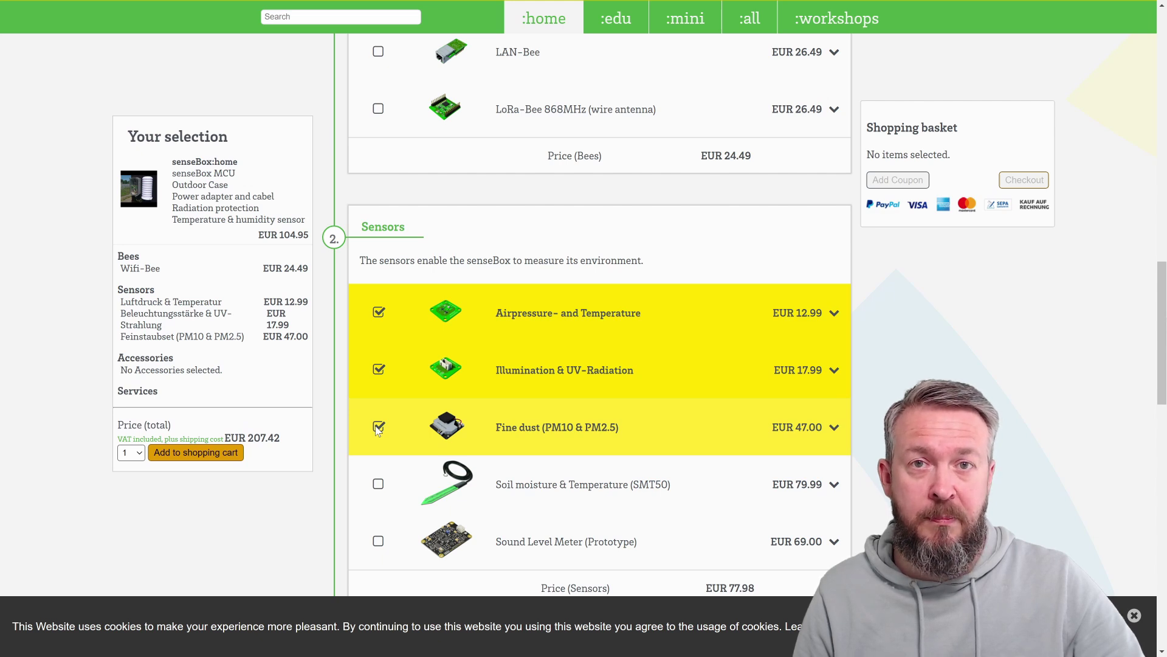
pyautogui.click(377, 485)
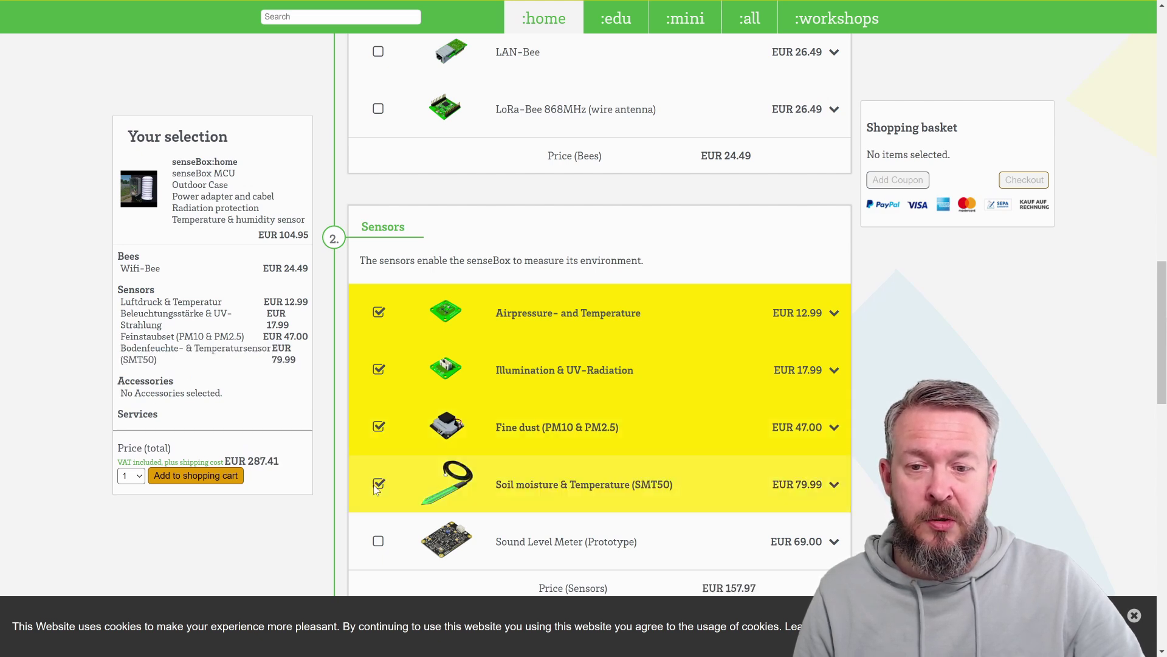
# Try the Sound Level Meter, then untick it, soil moisture and fine dust for EUR 160.42.
pyautogui.scroll(-1, 375, 490)
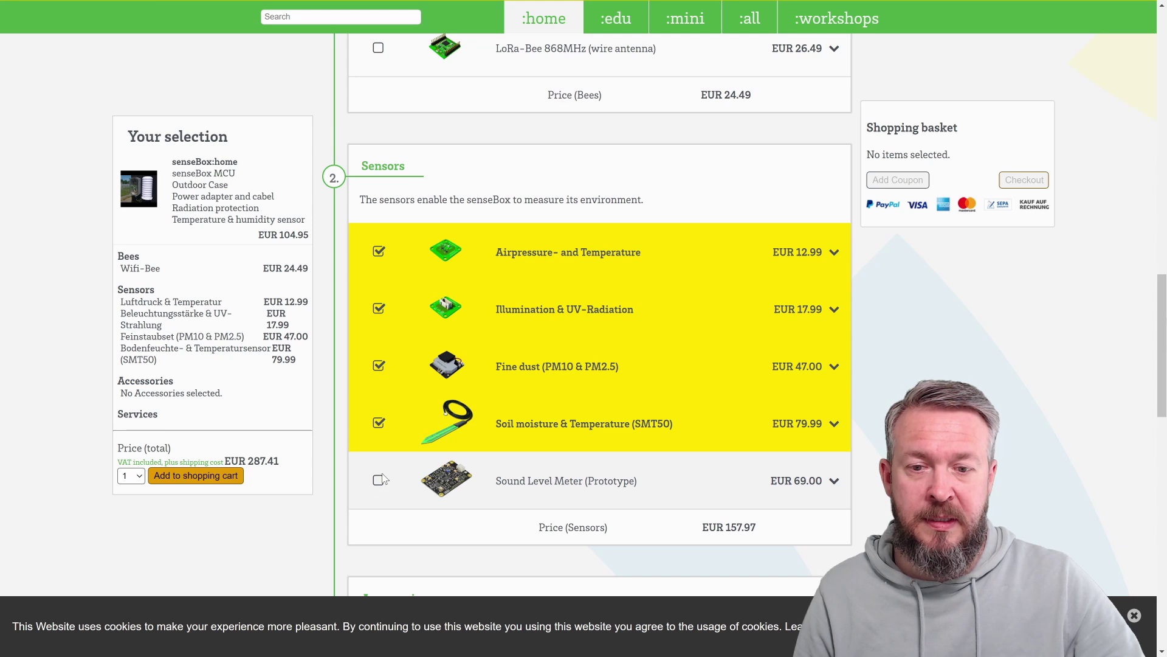
pyautogui.click(379, 480)
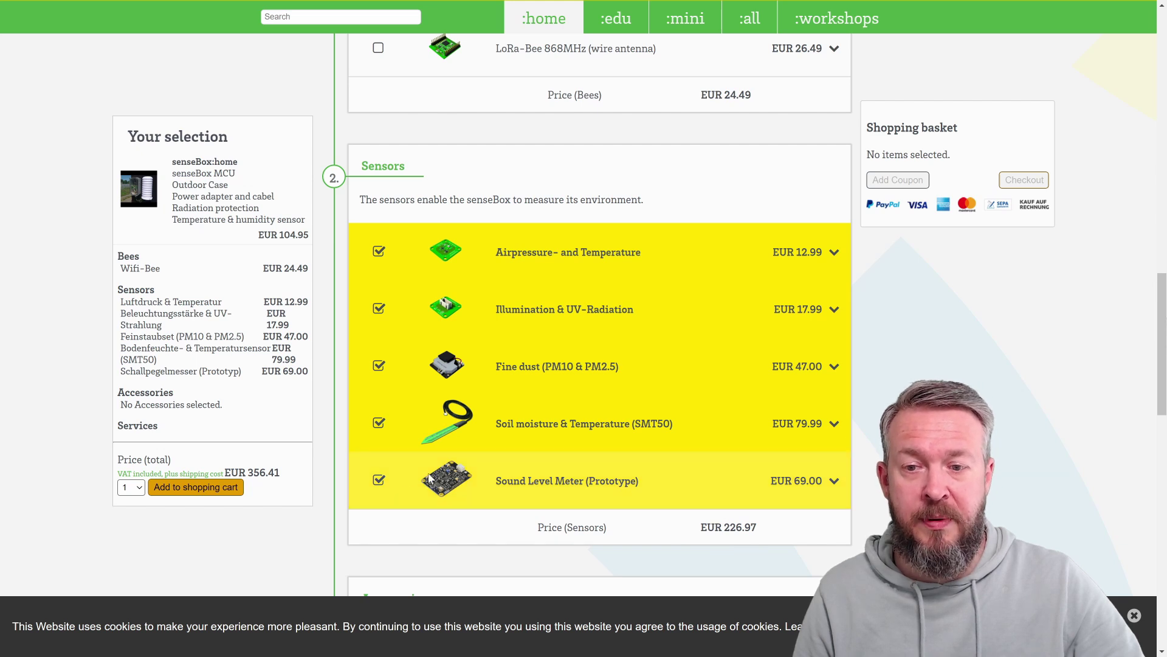
pyautogui.click(378, 481)
pyautogui.click(378, 423)
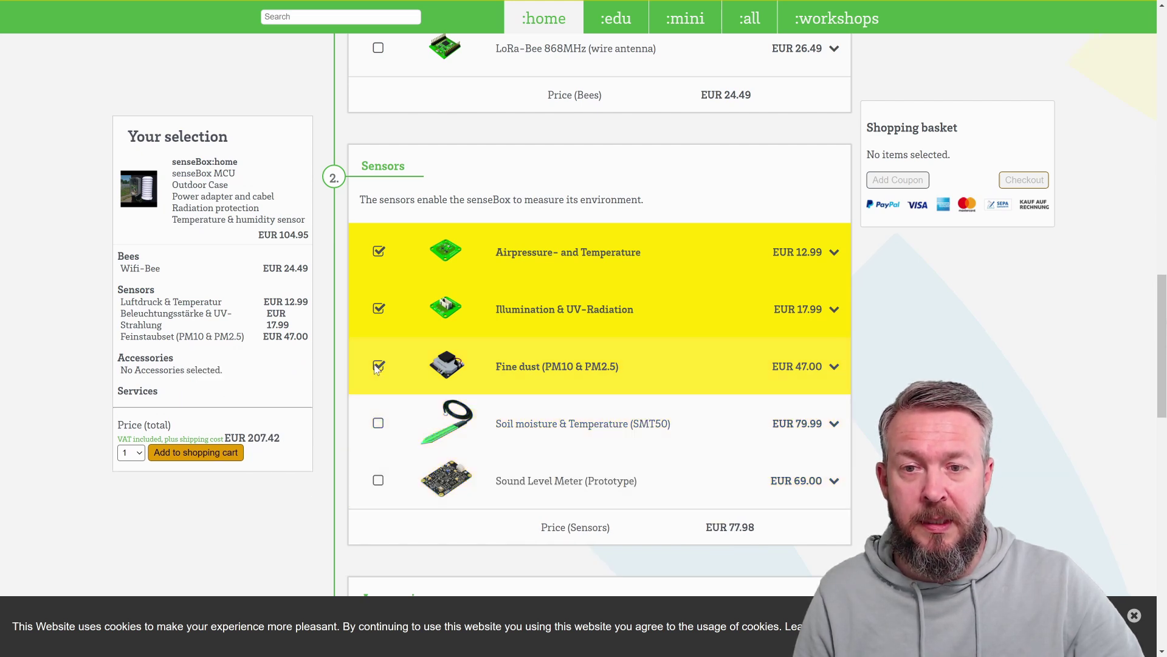
pyautogui.click(378, 366)
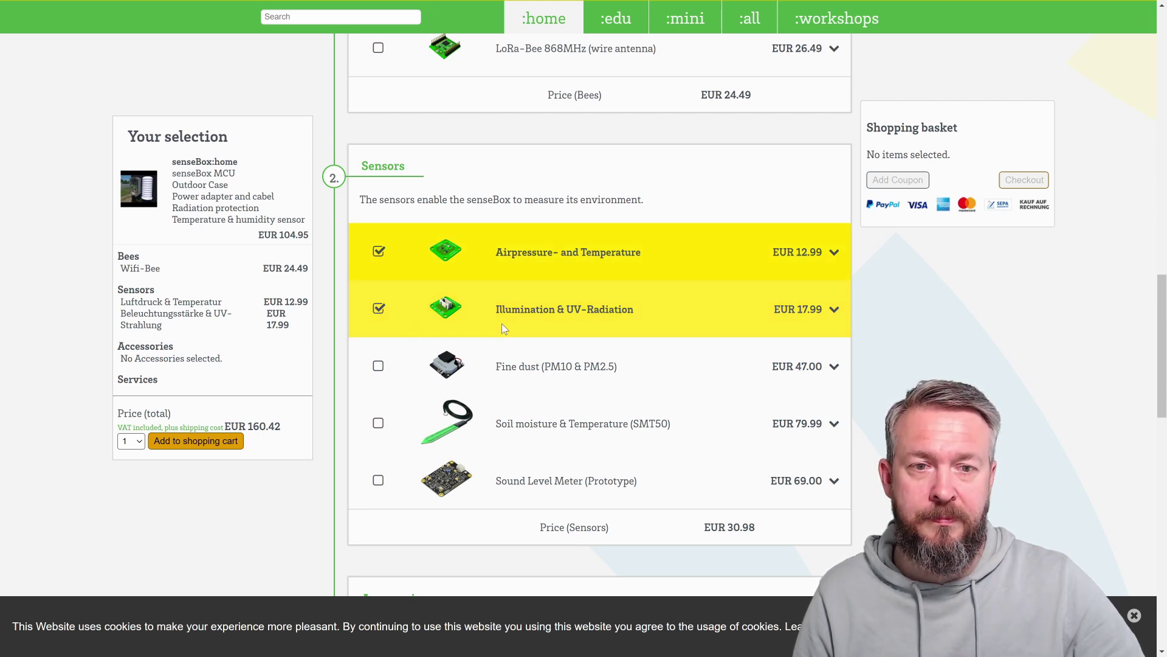
pyautogui.scroll(-7, 502, 329)
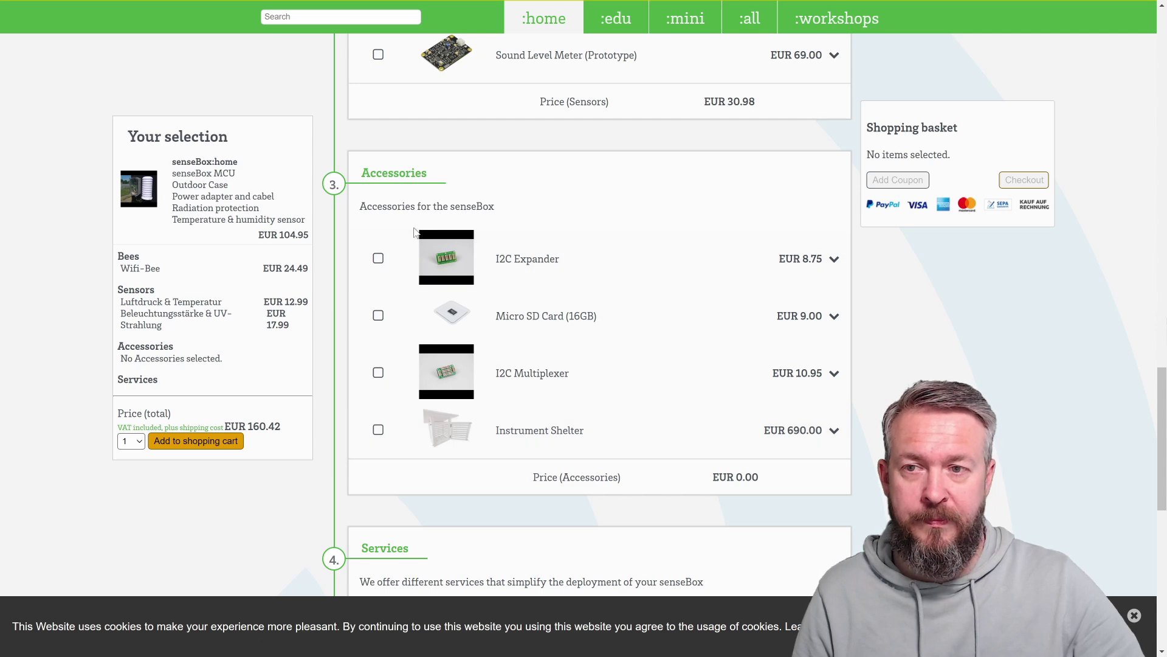
pyautogui.scroll(-2, 413, 232)
pyautogui.scroll(-3, 413, 232)
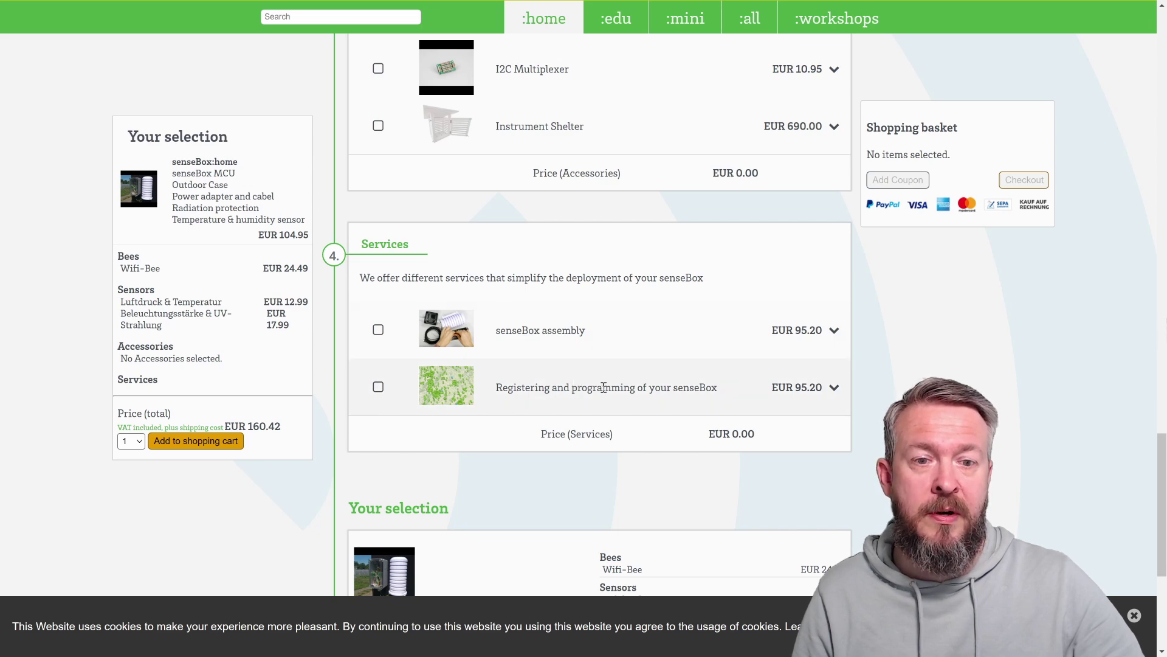
pyautogui.scroll(-5, 514, 398)
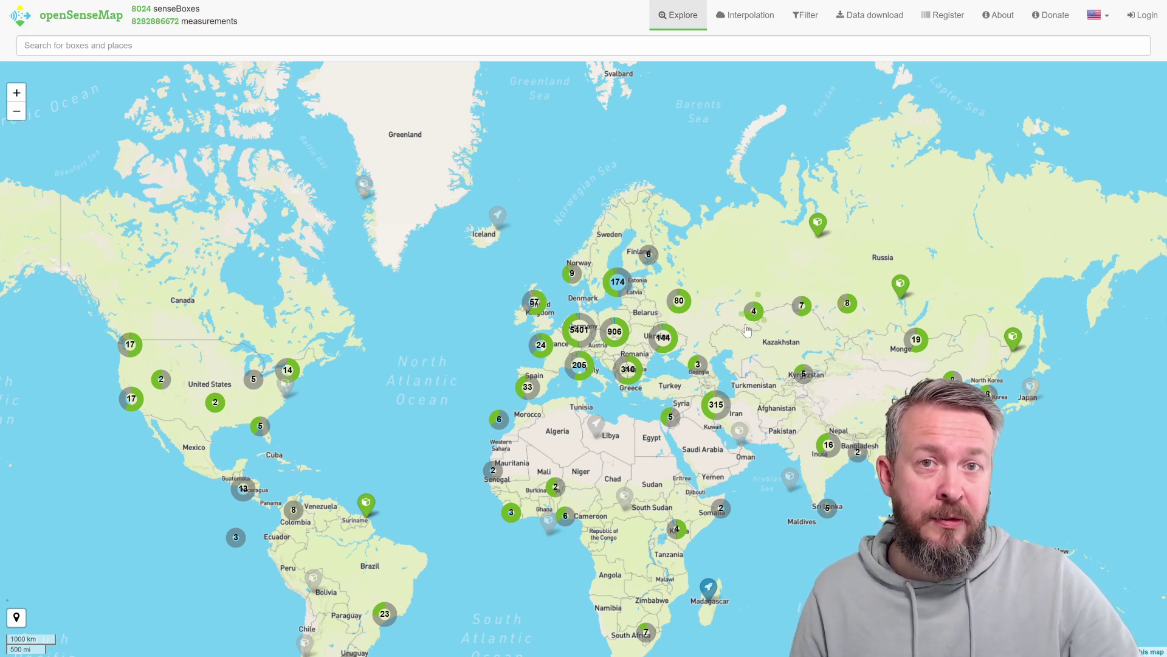
# Zoom into Croatia to view Zagreb - Vrbik's PM2.5 reading, then bring central Poland into view.
pyautogui.moveTo(608, 355); pyautogui.dragTo(674, 281)
pyautogui.scroll(2, 673, 281)
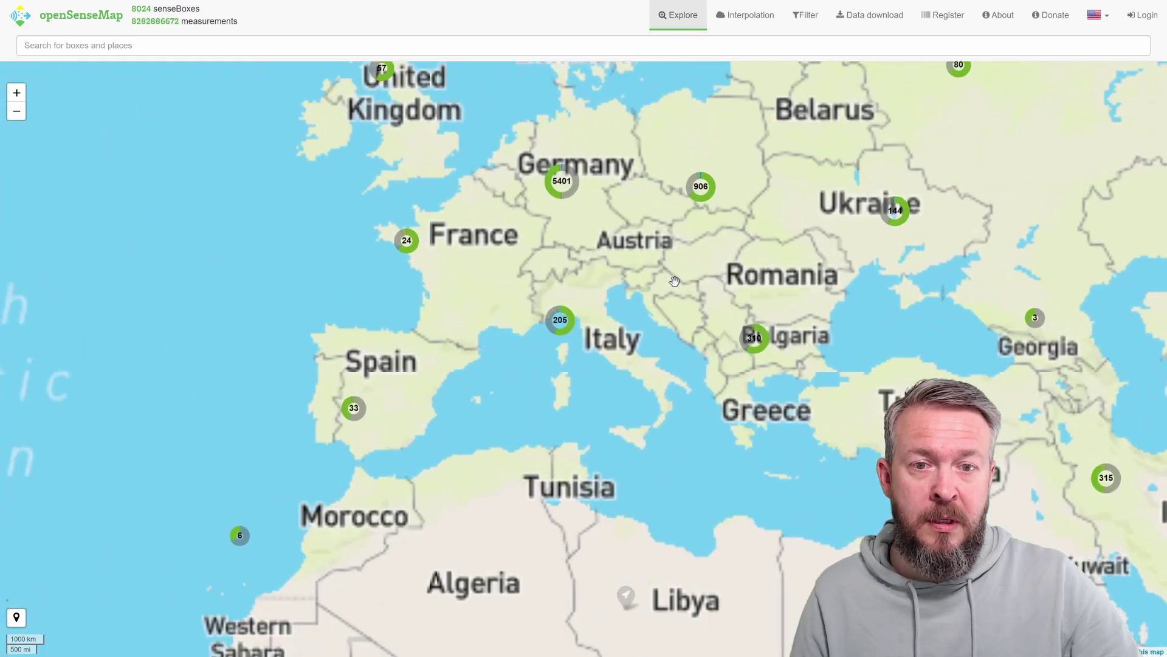
pyautogui.scroll(3, 674, 281)
pyautogui.scroll(2, 629, 298)
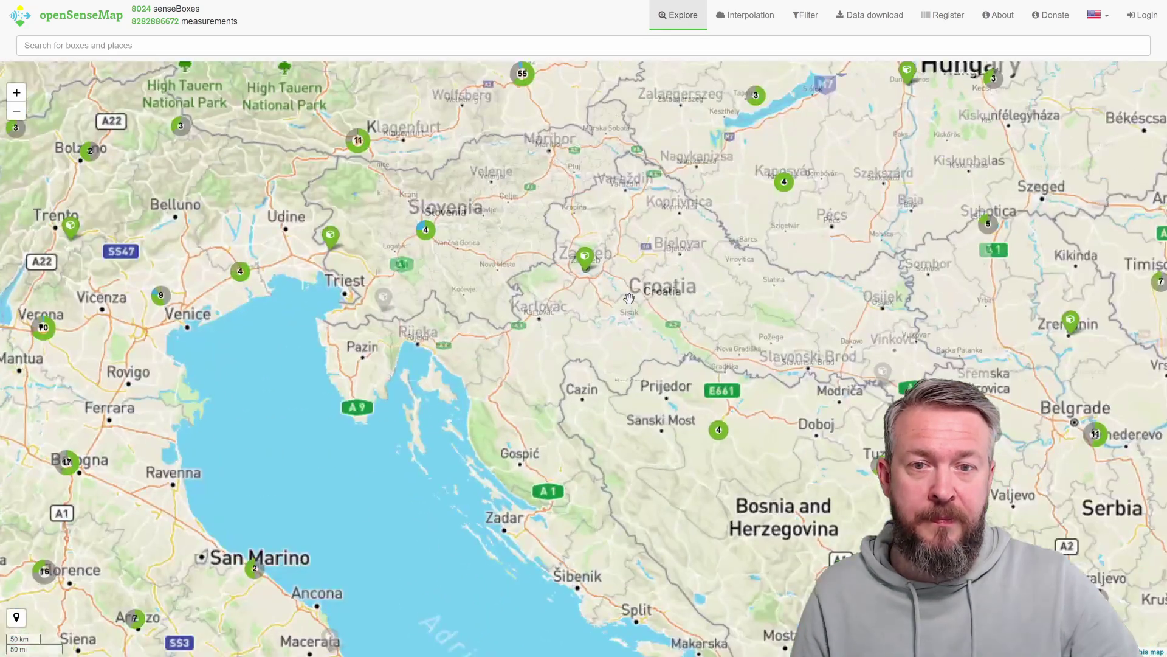
pyautogui.scroll(1, 630, 298)
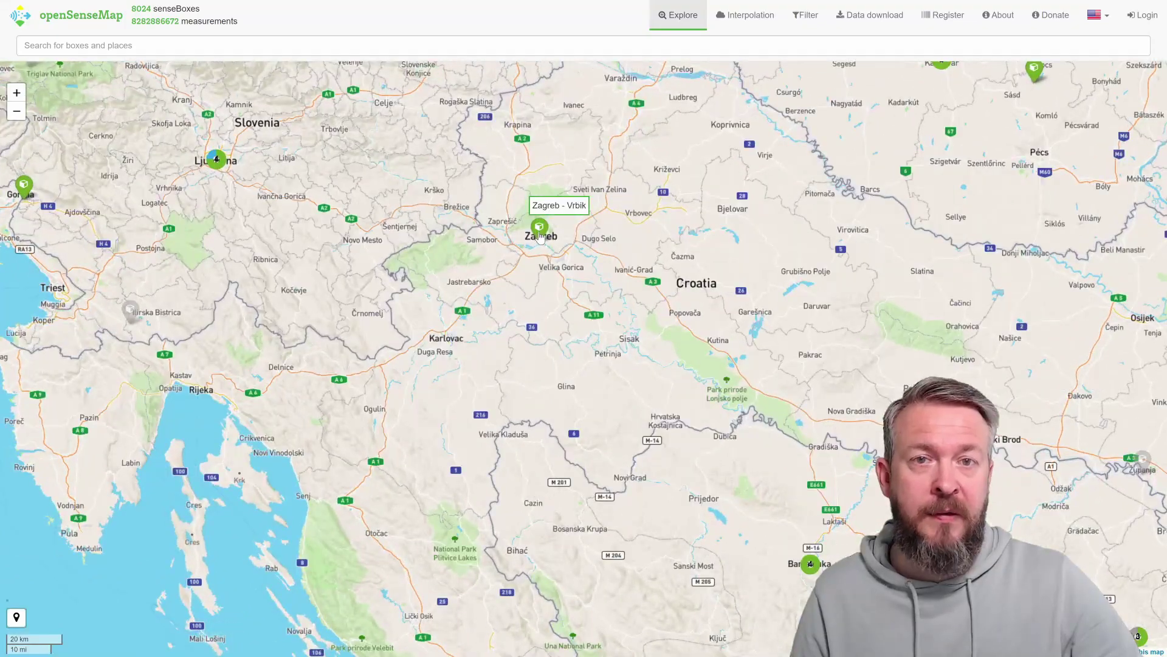
pyautogui.click(540, 234)
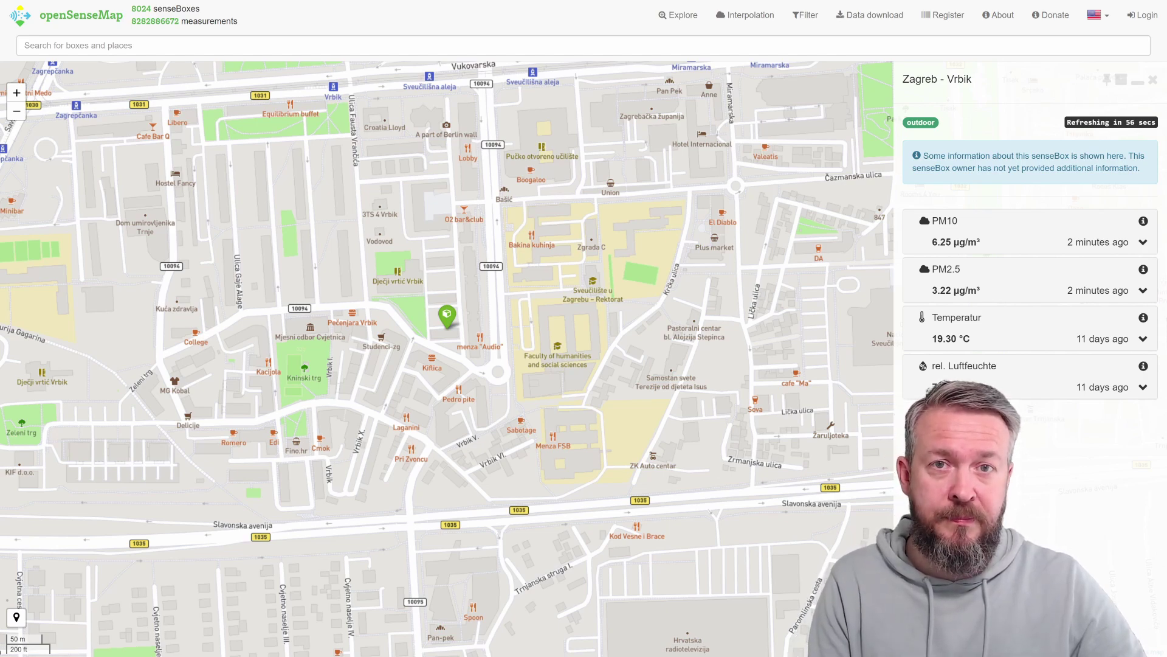
pyautogui.scroll(-10, 514, 254)
pyautogui.scroll(5, 515, 254)
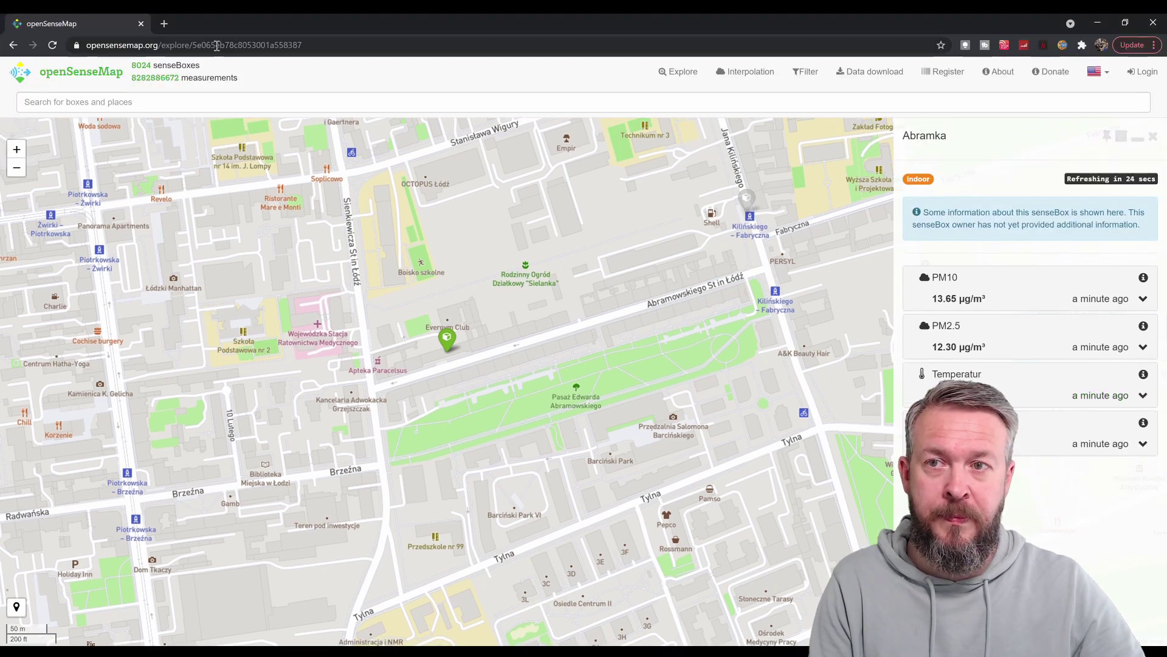
# Select the Abramka box ID 5e065eb78c8053001a558387 in the address bar for copying.
pyautogui.click(216, 45)
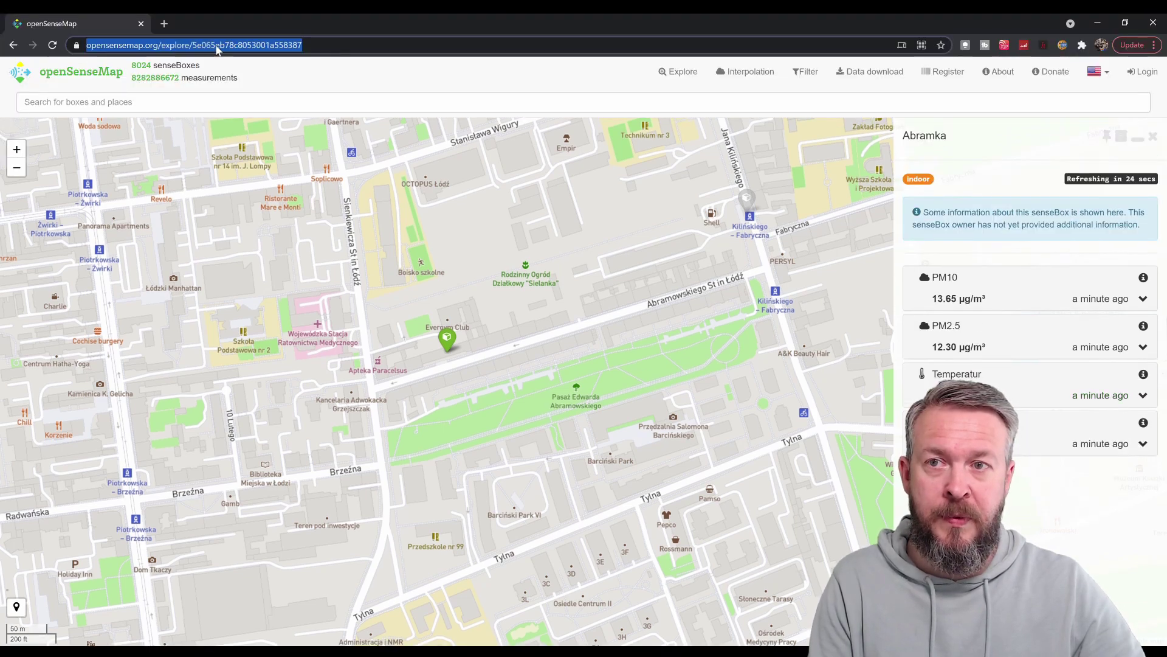
pyautogui.doubleClick(217, 46)
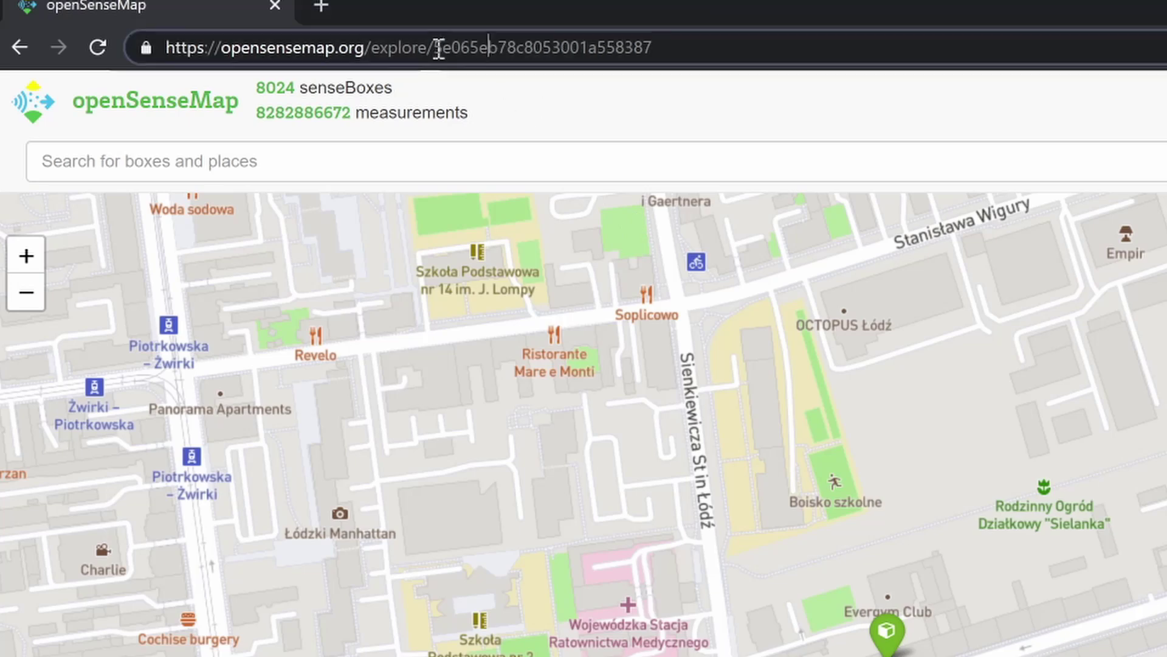
pyautogui.doubleClick(437, 47)
pyautogui.hotkey('ctrl', 'c')
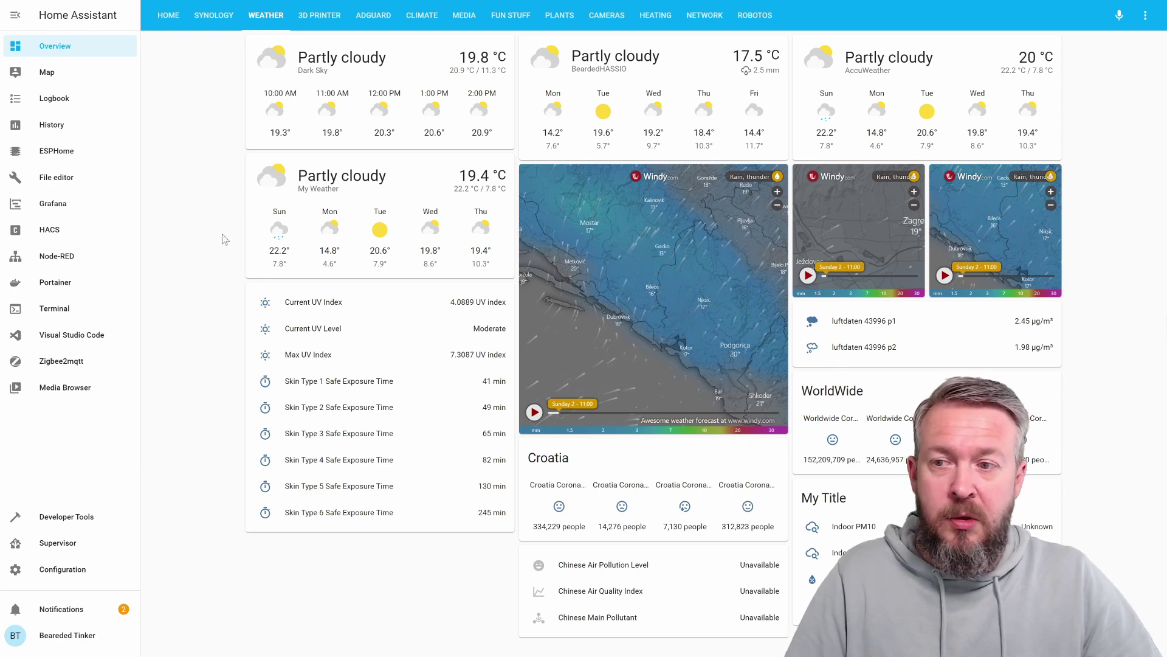
# In Visual Studio Code, add a '# OpenSense Map' comment after the folder_watcher block.
pyautogui.click(87, 332)
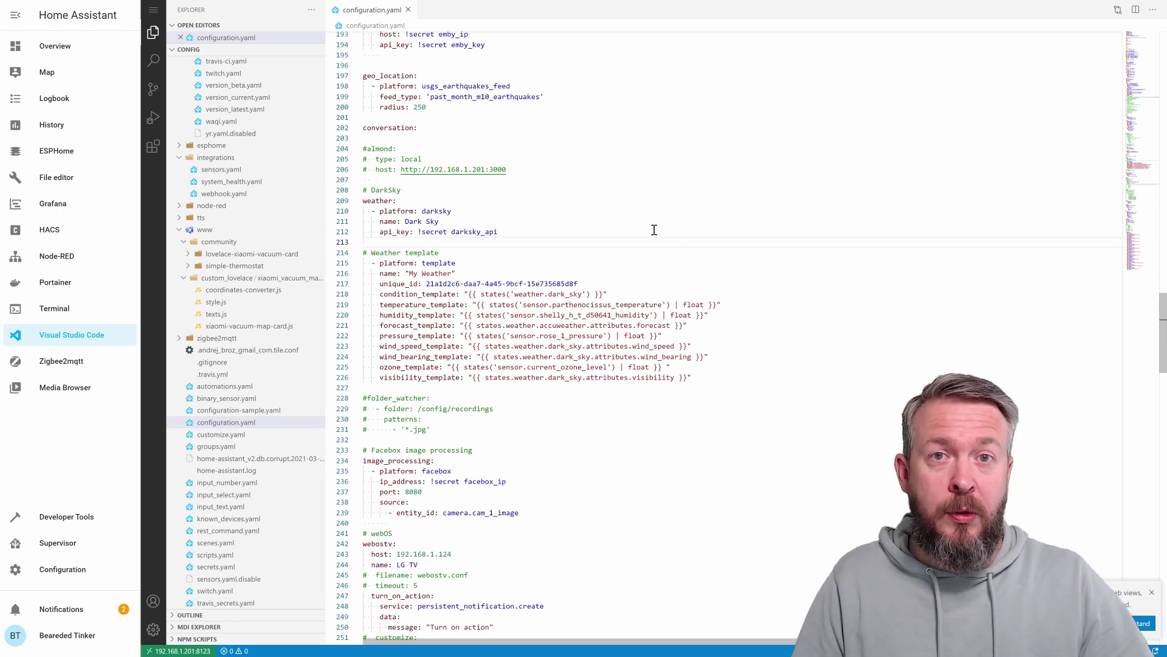
pyautogui.click(392, 432)
pyautogui.press('Return')
pyautogui.press('Return')
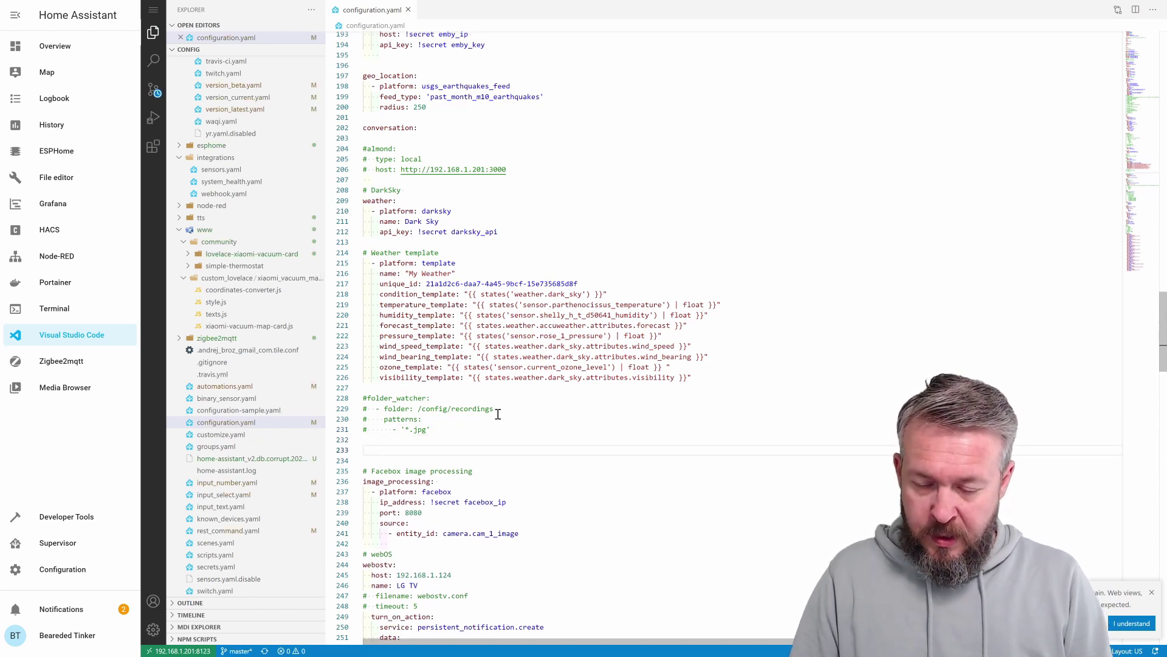
pyautogui.write('# A')
pyautogui.press('BackSpace')
pyautogui.write('OpenSense')
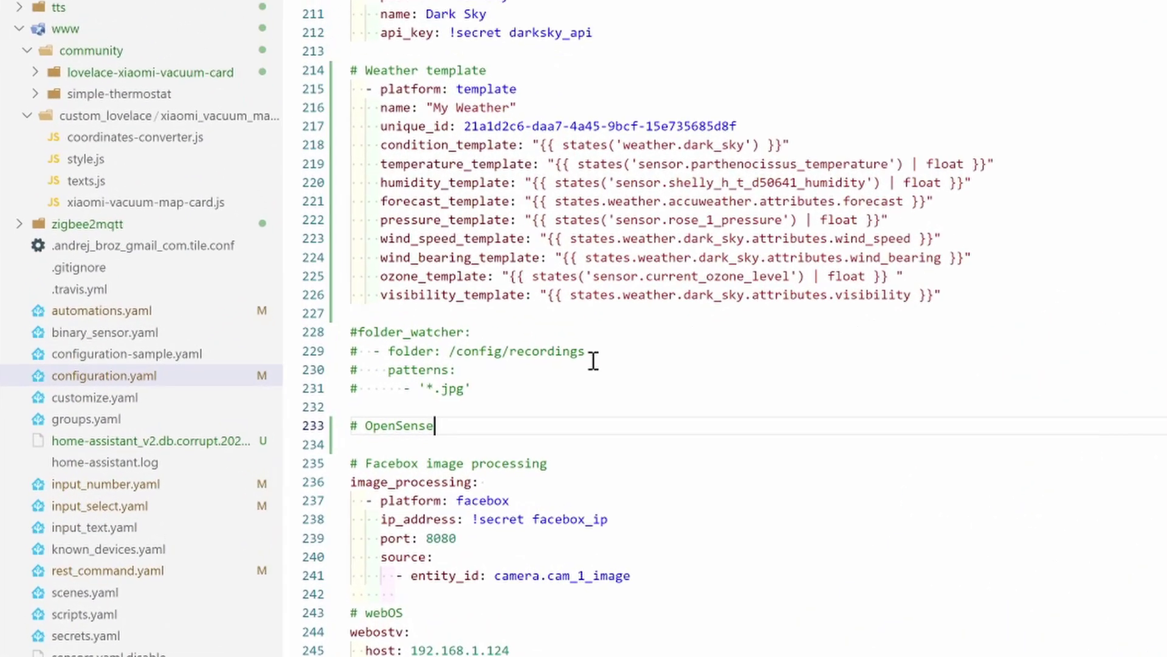
pyautogui.write(' Map')
pyautogui.press('Return')
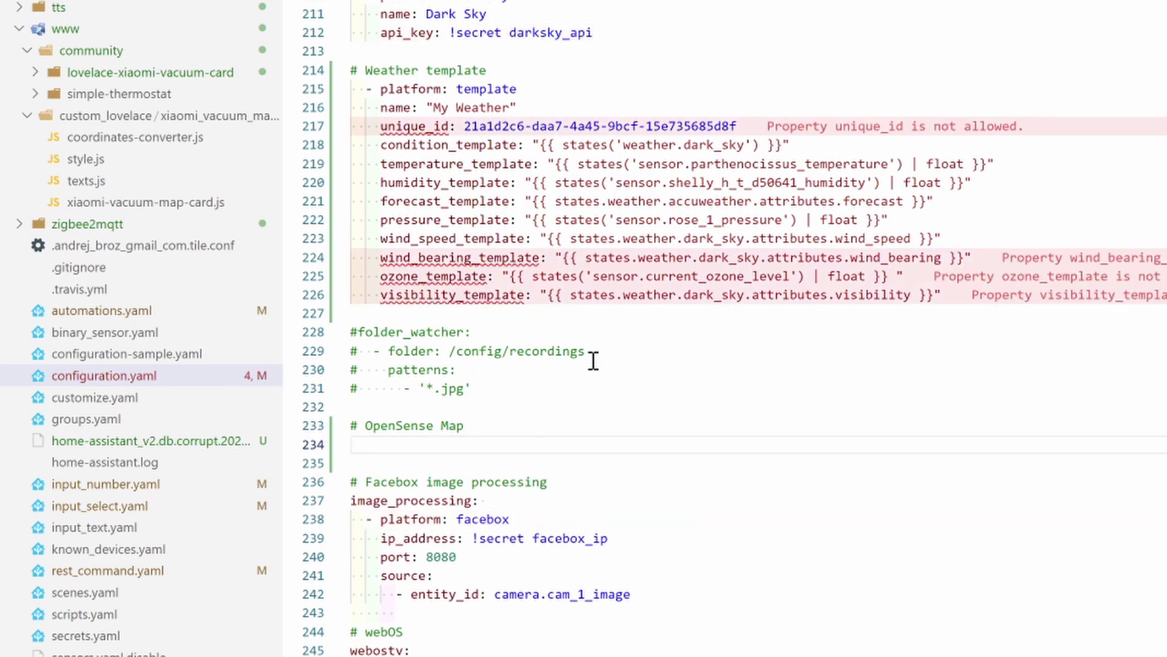
# Add 'air_quality:' with '- platform: opensensemap' and the pasted station_id 5e065eb78c8053001a558387.
pyautogui.write('air_quality:')
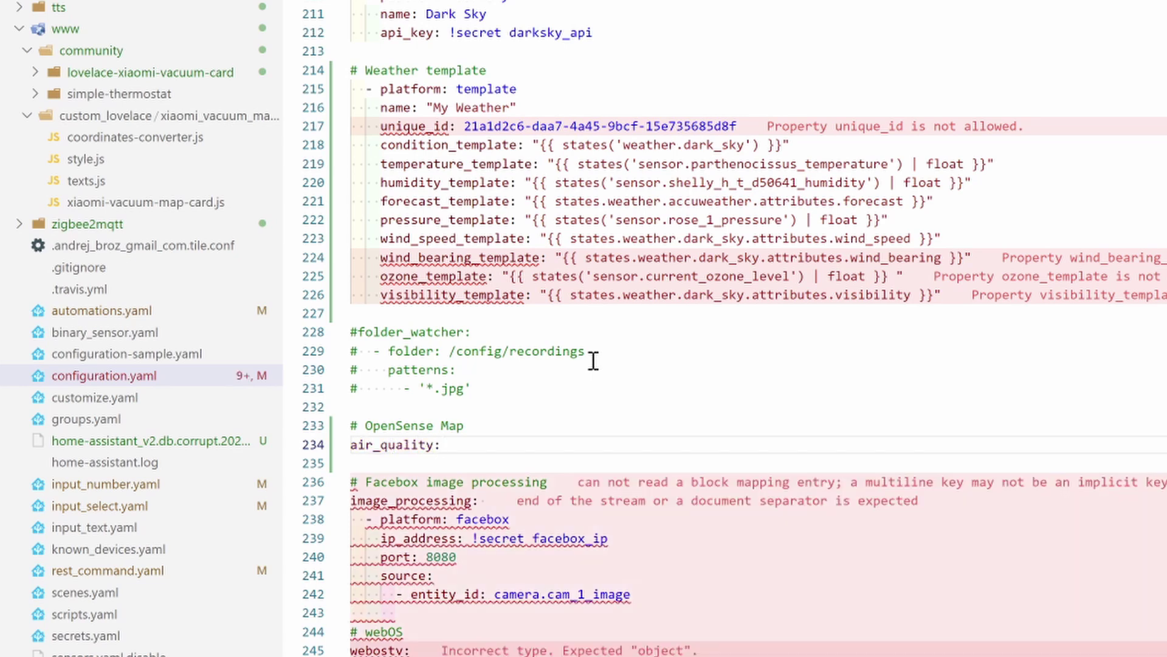
pyautogui.press('Return')
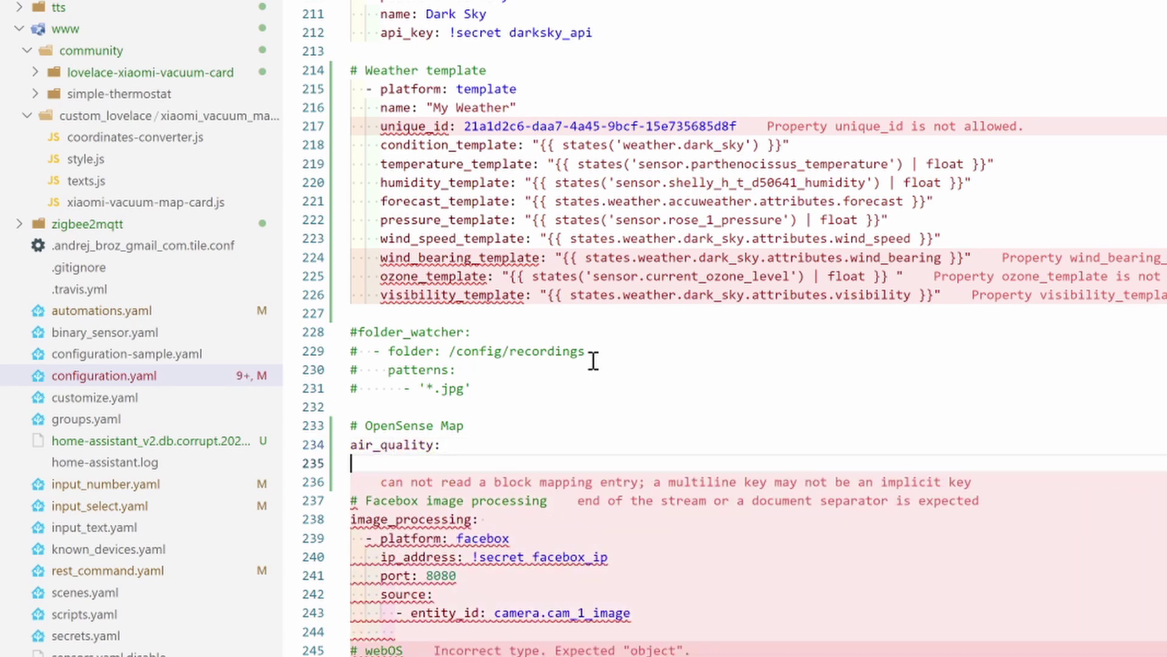
pyautogui.press('Tab')
pyautogui.hotkey('ctrl', 'space')
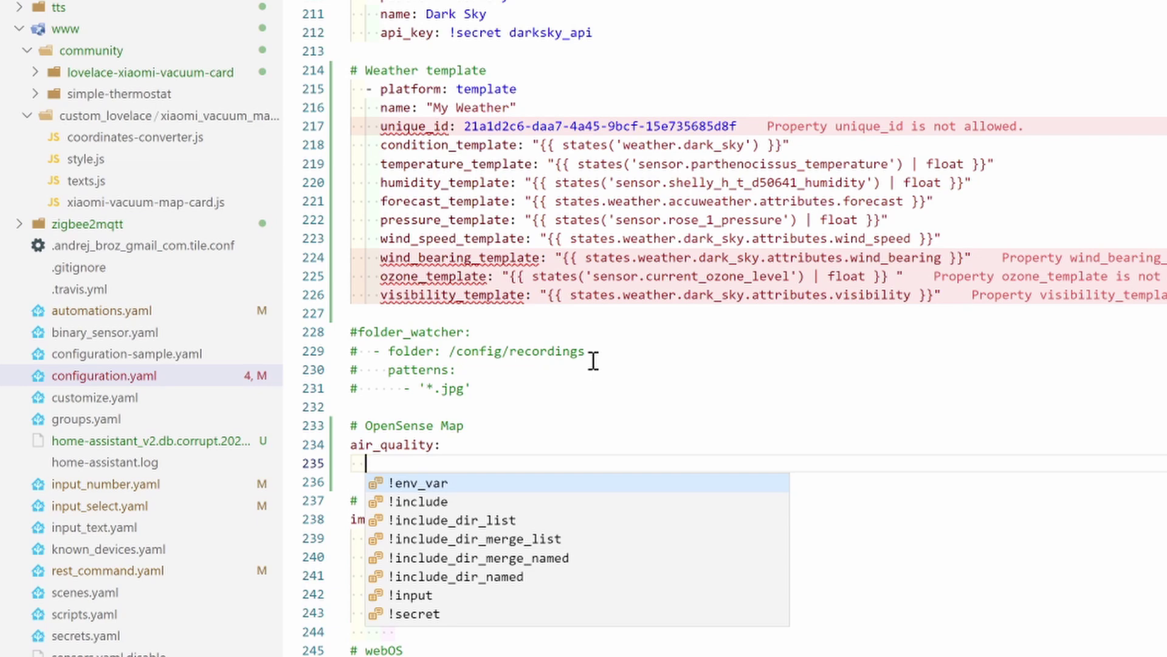
pyautogui.write('- ')
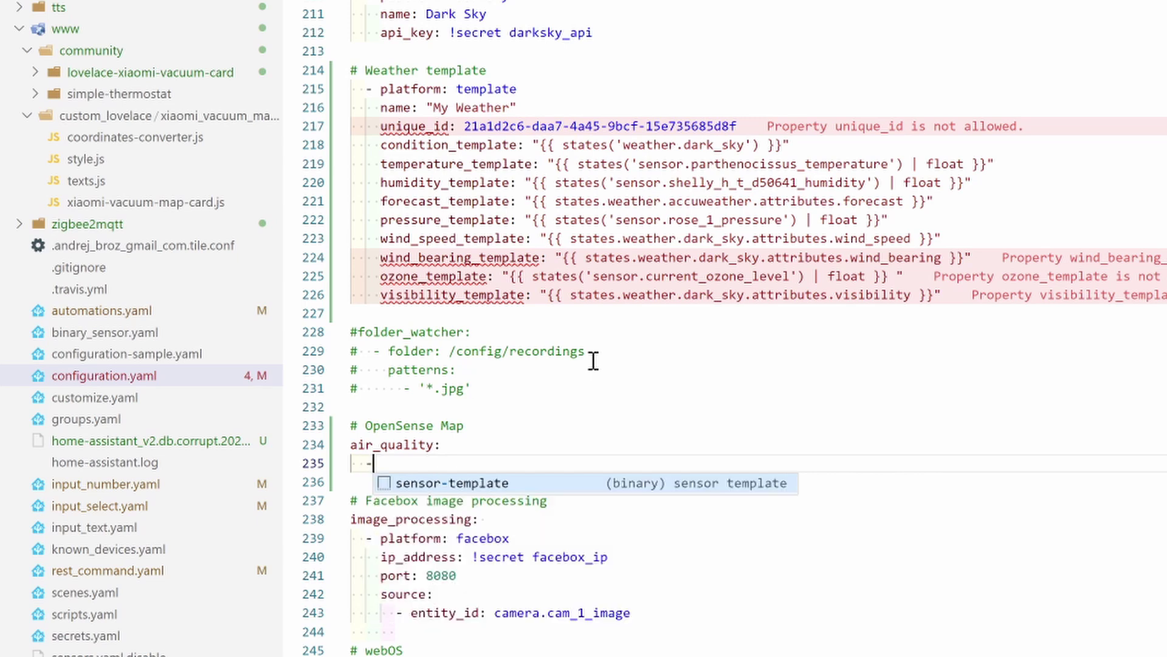
pyautogui.write('platfor')
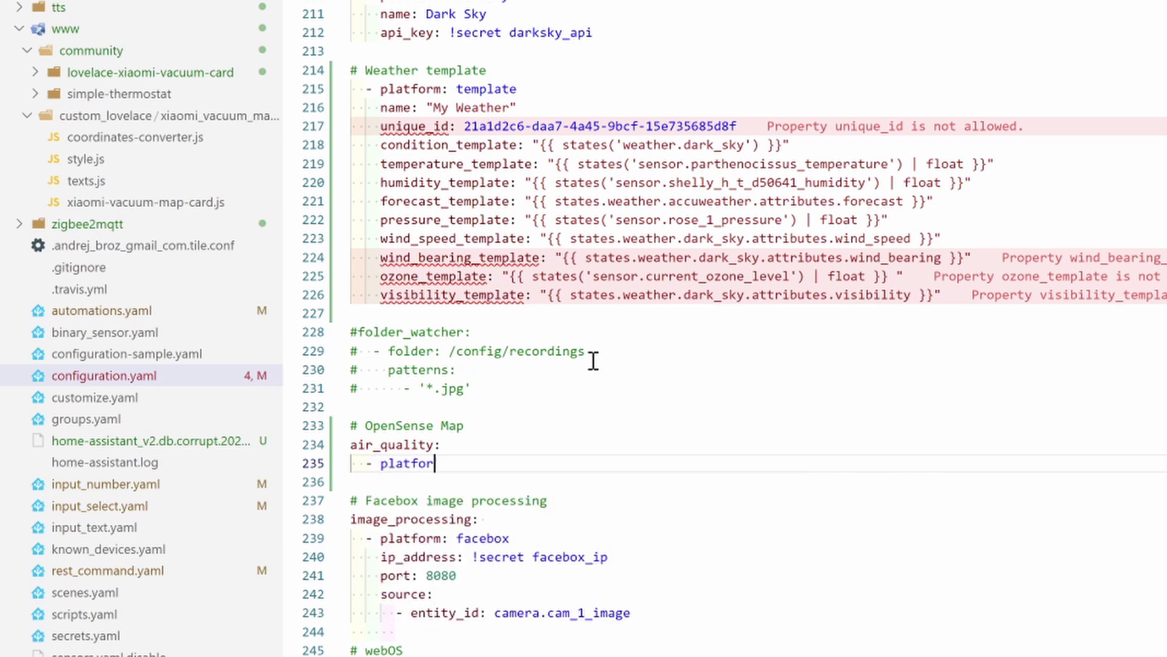
pyautogui.write('m: opensensemap')
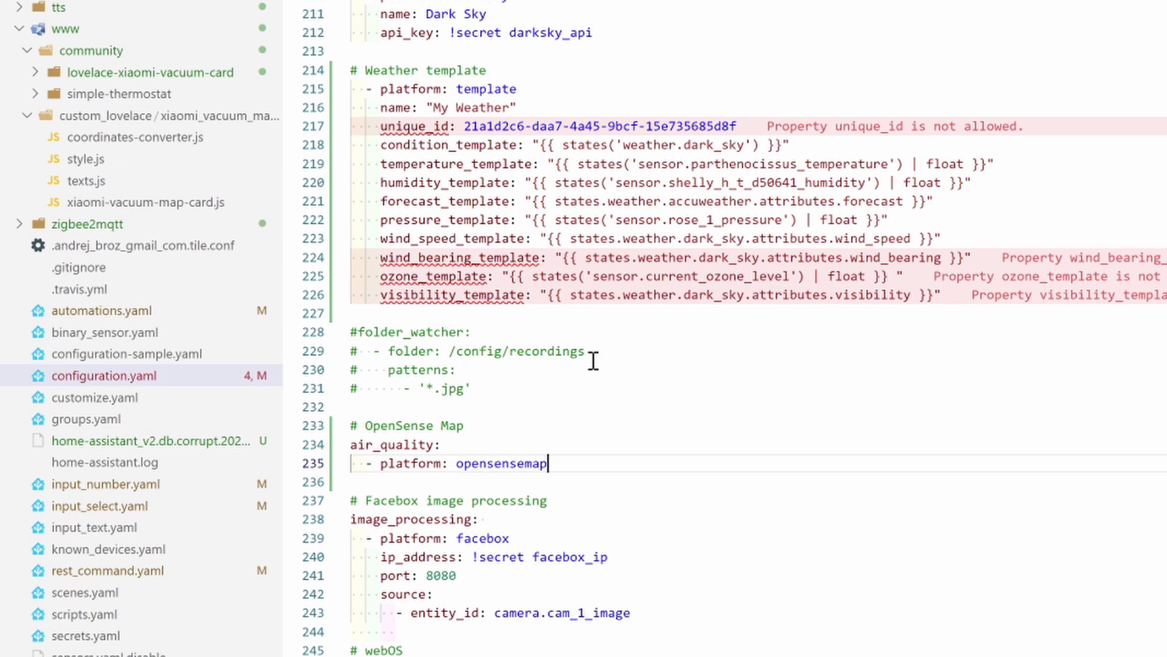
pyautogui.press('Return')
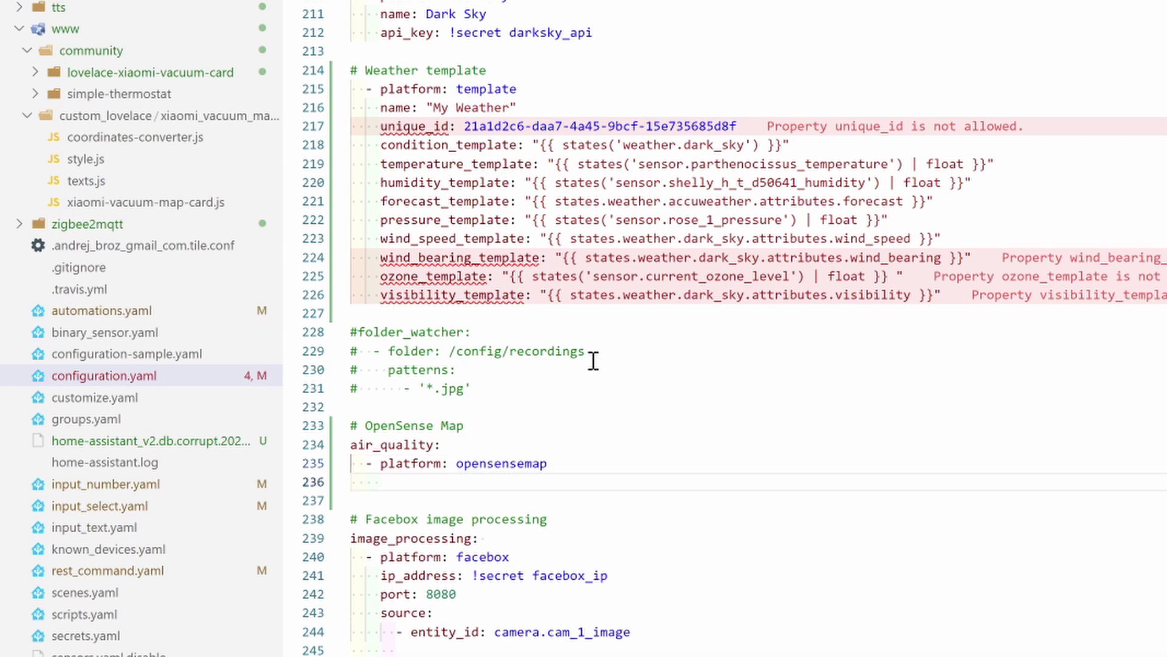
pyautogui.hotkey('ctrl', 'space')
pyautogui.write('tion_id:')
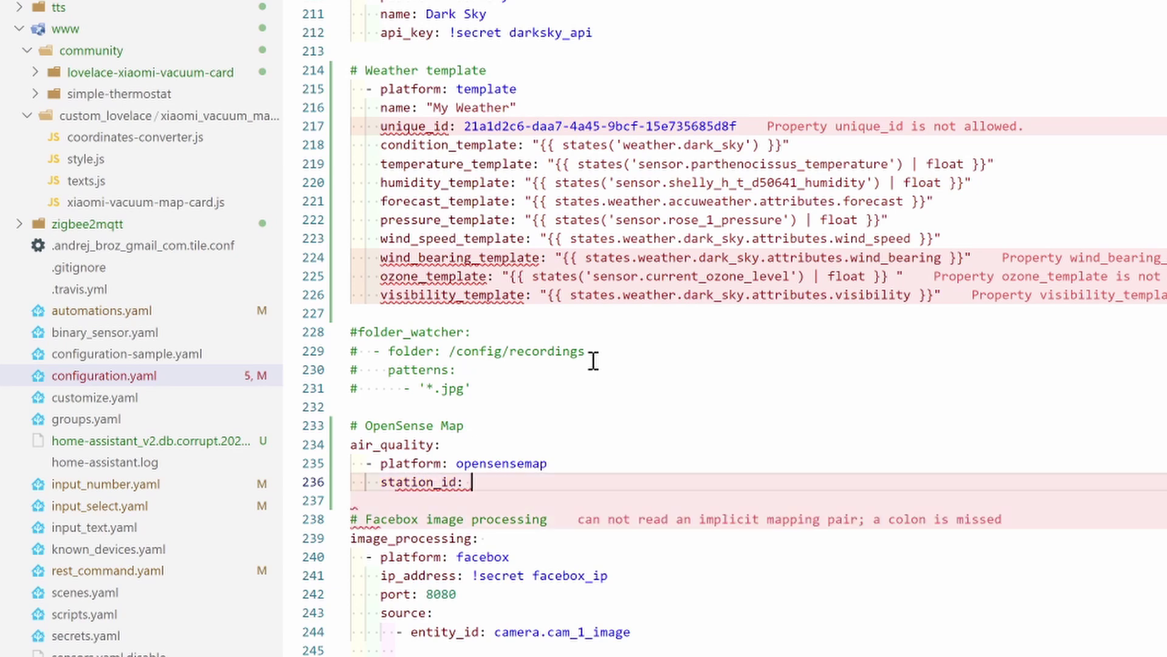
pyautogui.hotkey('ctrl', 'v')
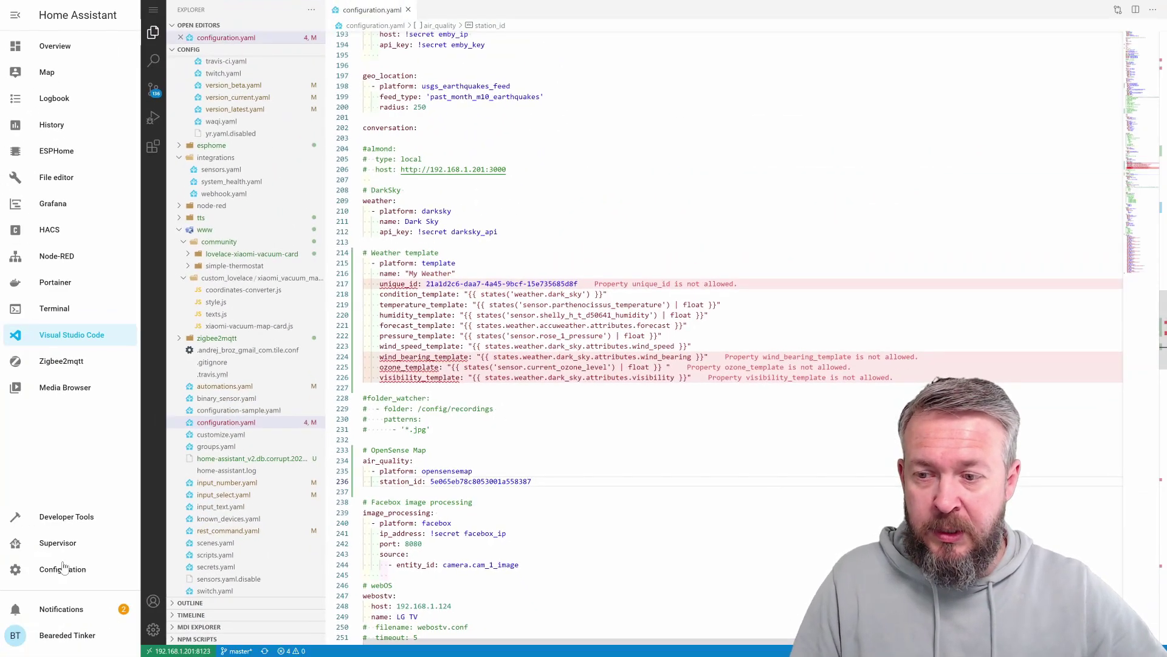
# Run Check Configuration in Server Controls to confirm the configuration is valid.
pyautogui.click(63, 568)
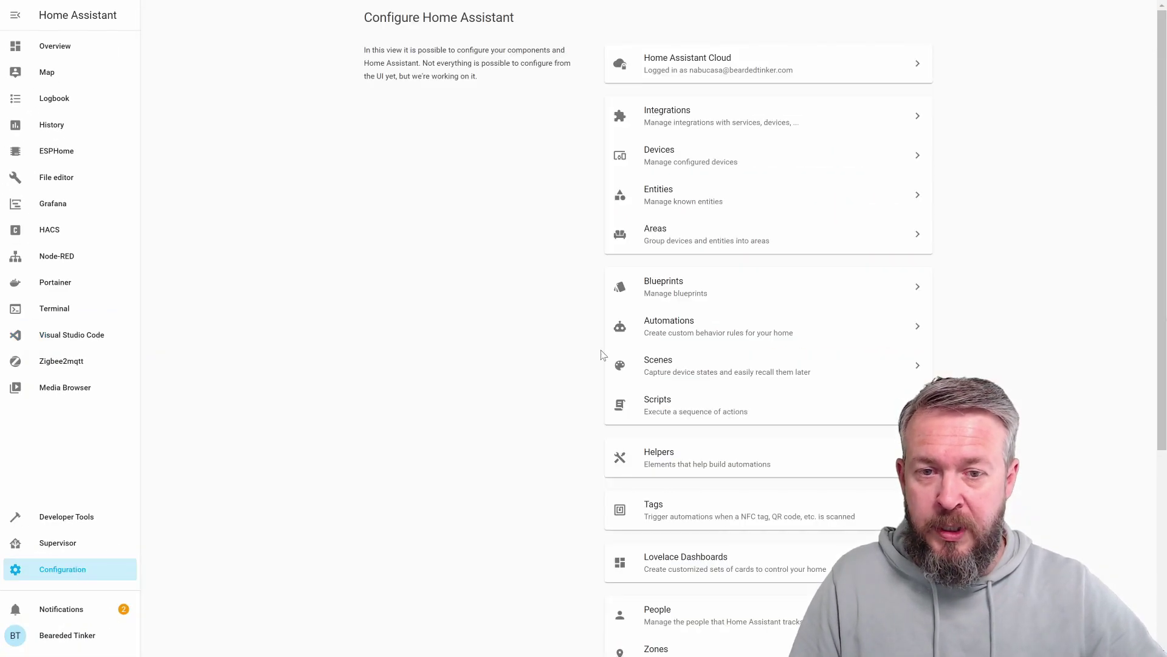
pyautogui.scroll(-5, 633, 343)
pyautogui.click(705, 502)
pyautogui.click(812, 189)
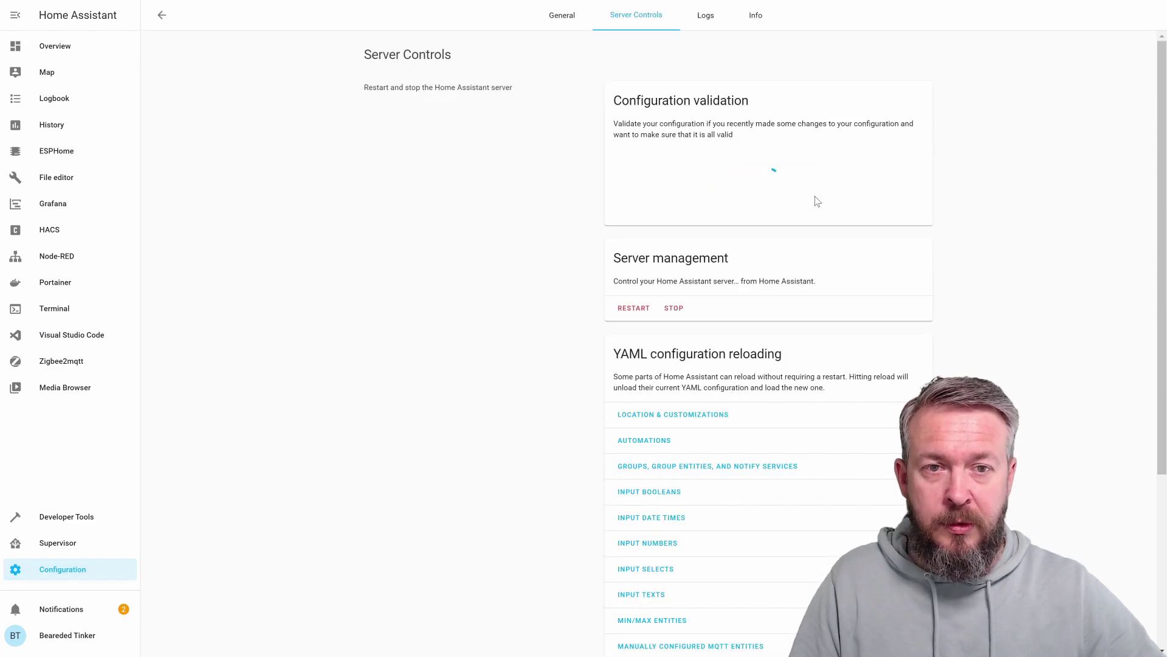
# Restart the Home Assistant server and return to the Overview's Weather view.
pyautogui.click(631, 307)
pyautogui.click(666, 372)
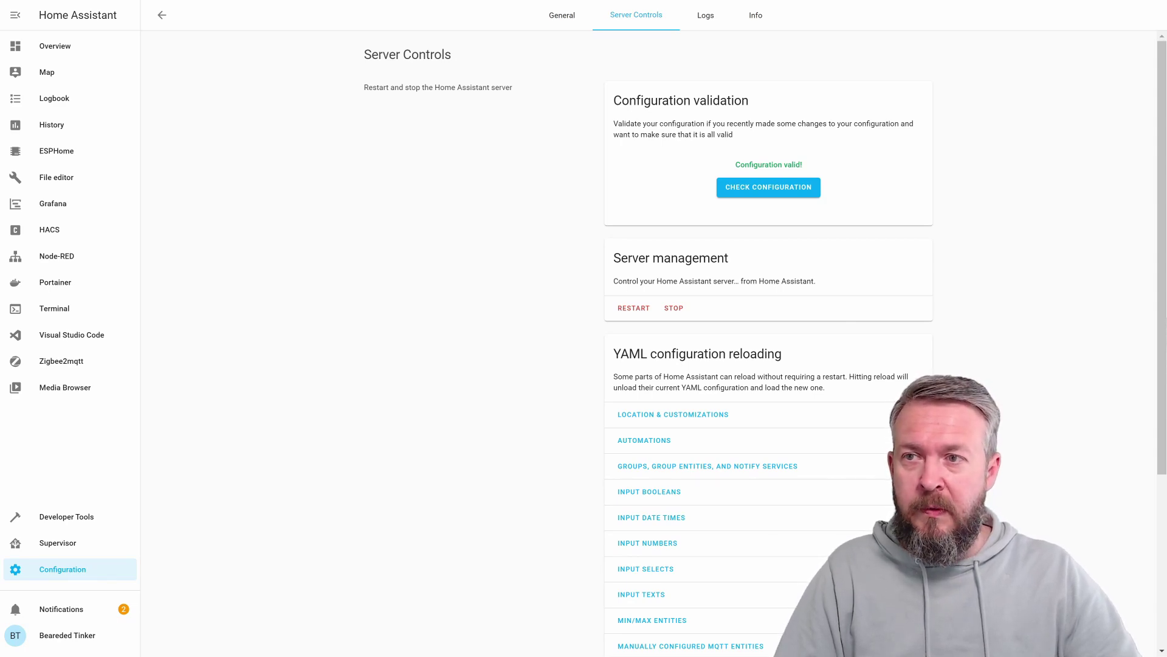
pyautogui.click(55, 47)
pyautogui.click(281, 15)
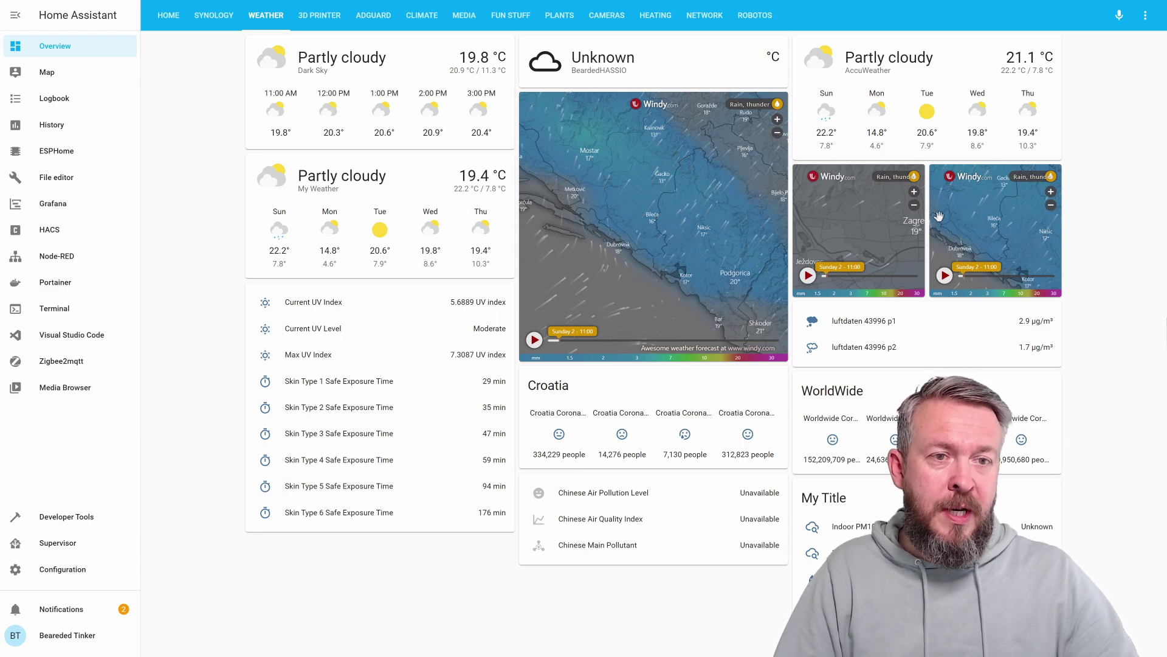
# Put the dashboard in edit mode and add an Entities card to the Weather view.
pyautogui.click(1145, 16)
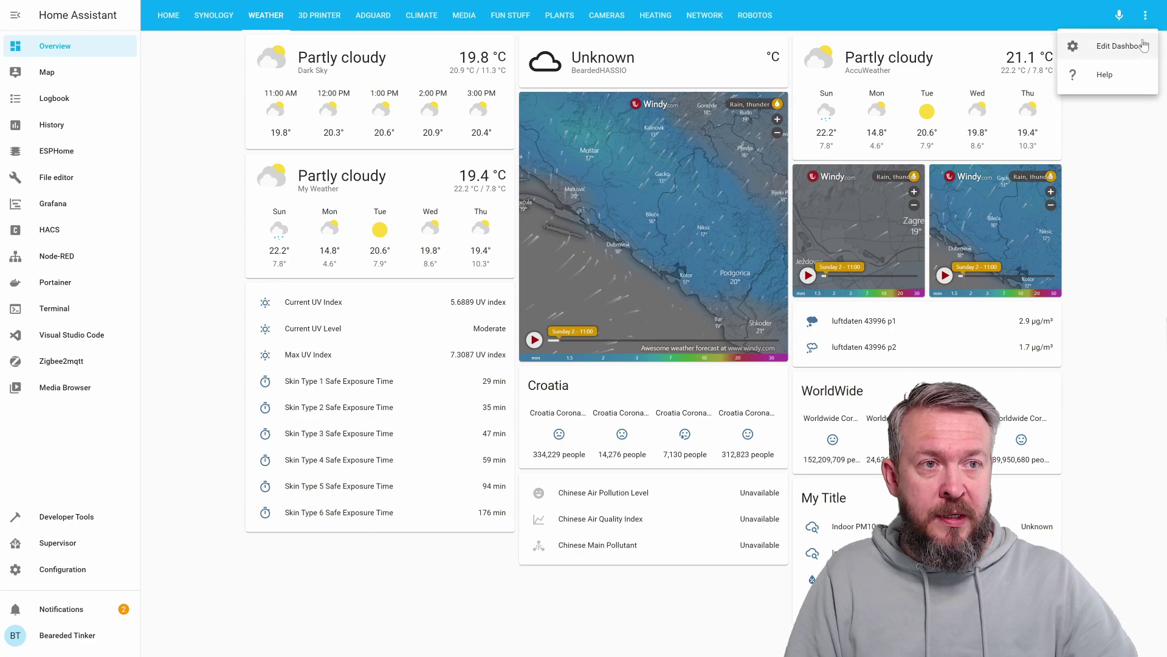
pyautogui.click(1122, 46)
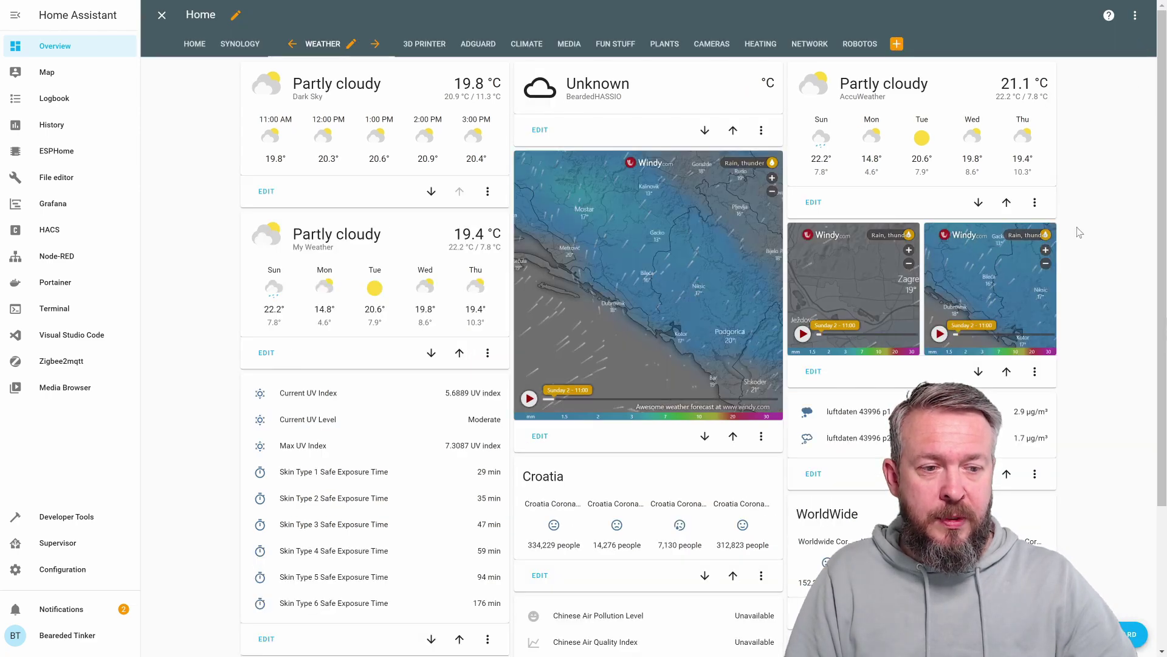
pyautogui.click(1132, 634)
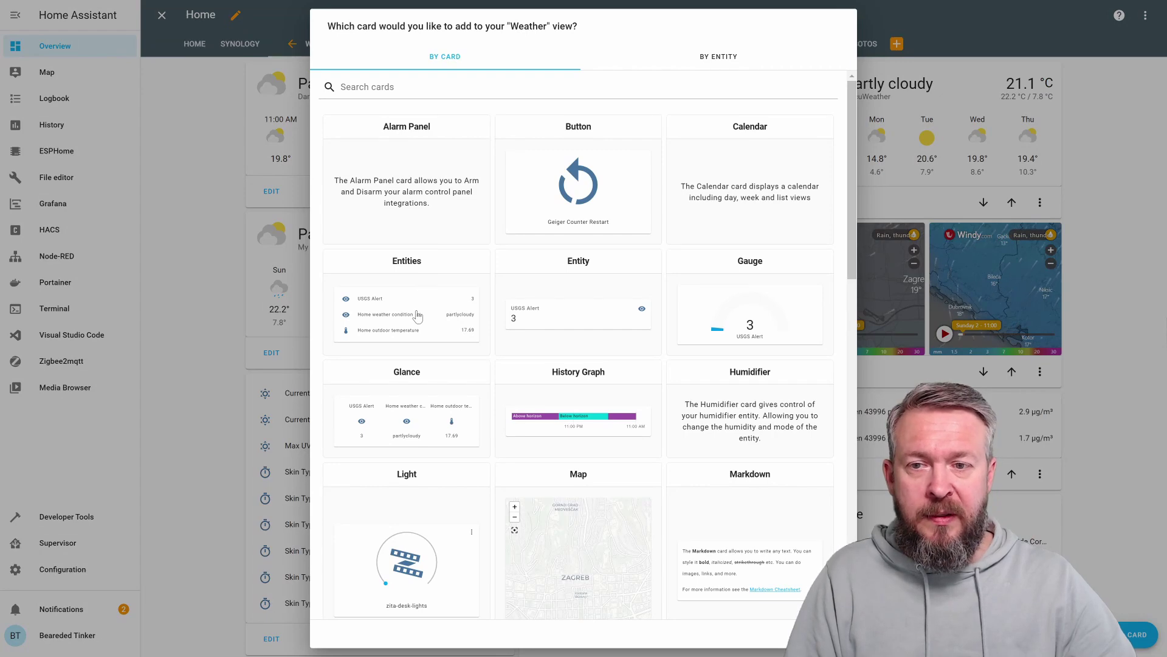
pyautogui.click(417, 315)
# Set the card's only entity to air_quality.abramka, removing the other two, and save it.
pyautogui.click(421, 272)
pyautogui.moveTo(421, 272); pyautogui.dragTo(333, 270)
pyautogui.write('ai')
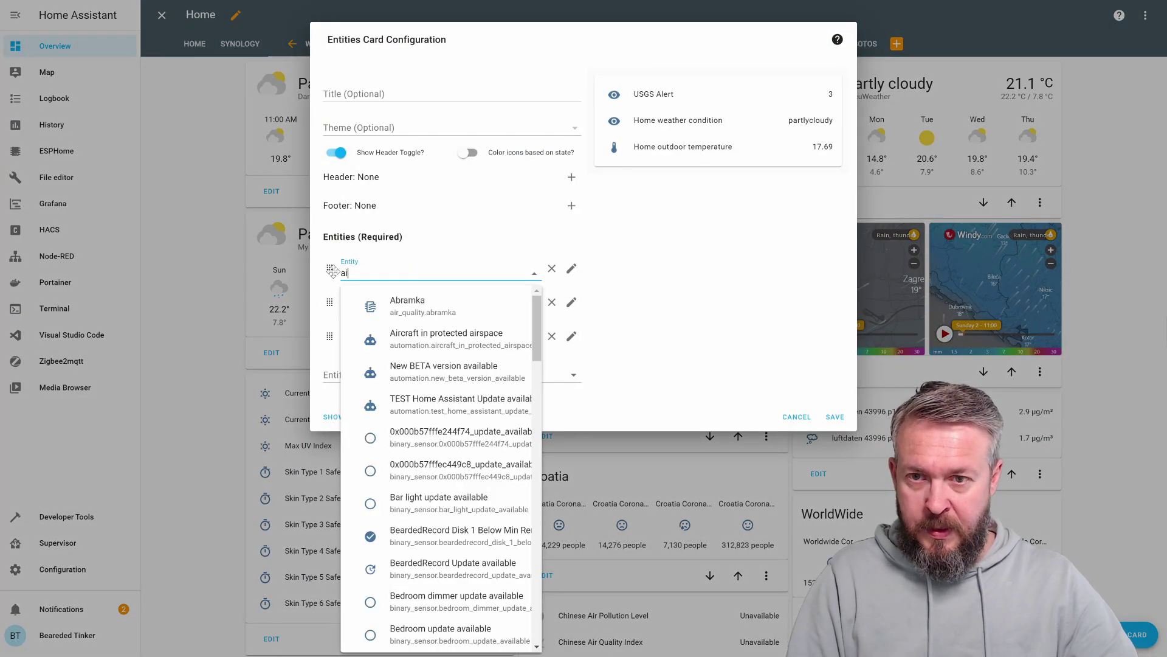
pyautogui.click(423, 304)
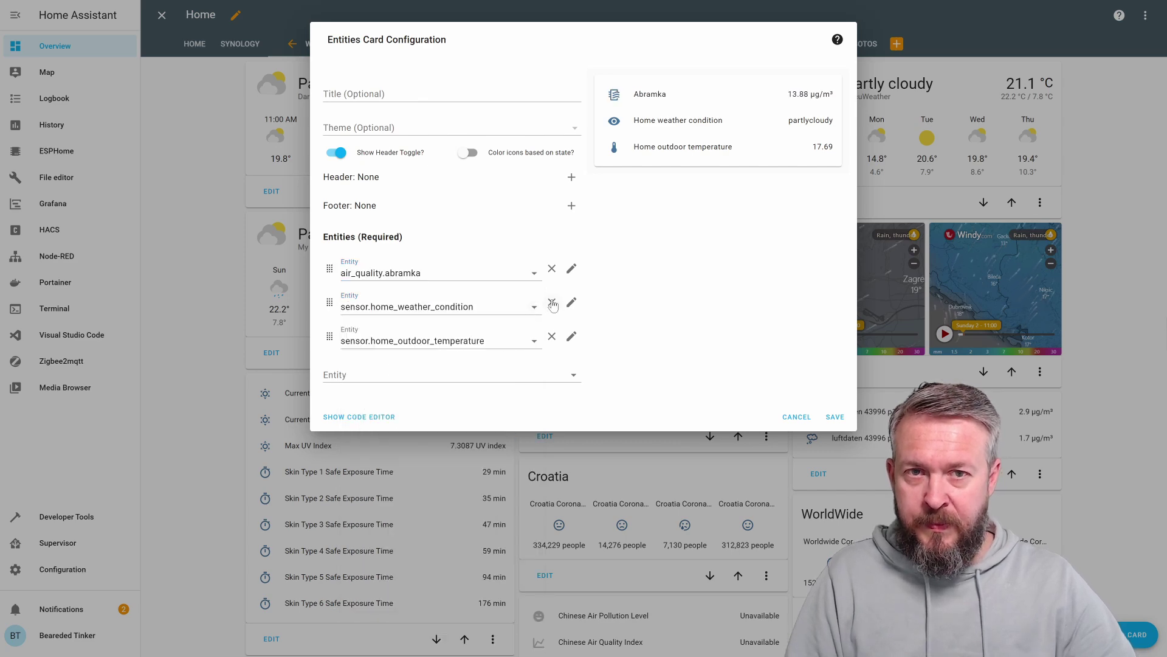
pyautogui.click(552, 303)
pyautogui.click(552, 304)
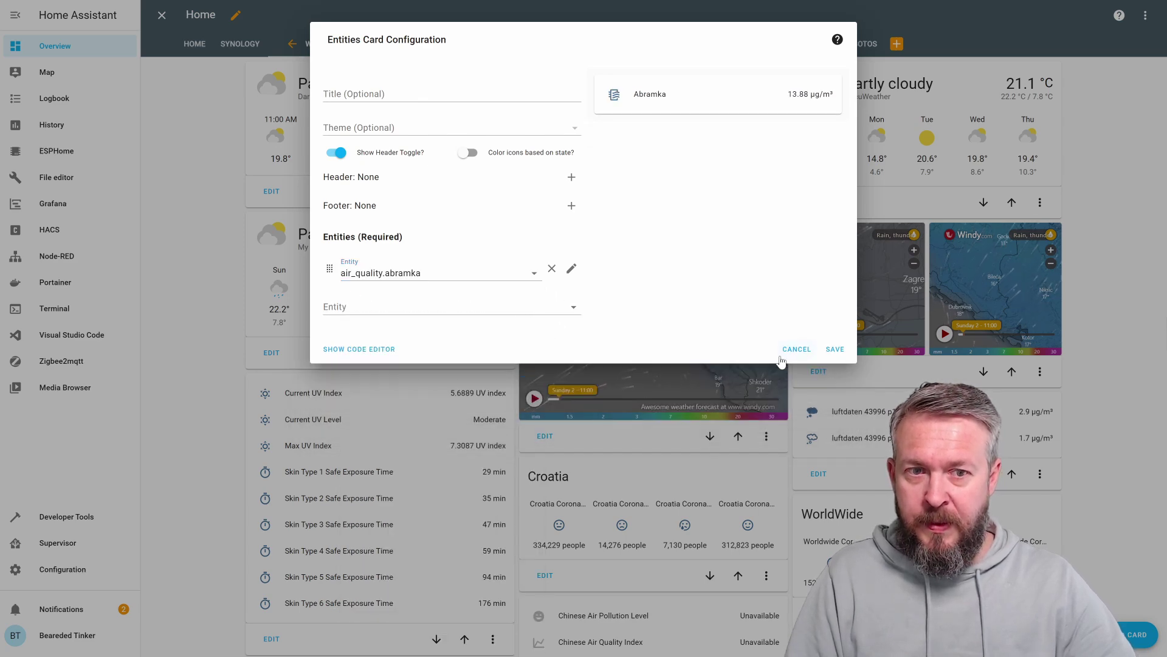
pyautogui.click(835, 349)
pyautogui.scroll(-3, 800, 309)
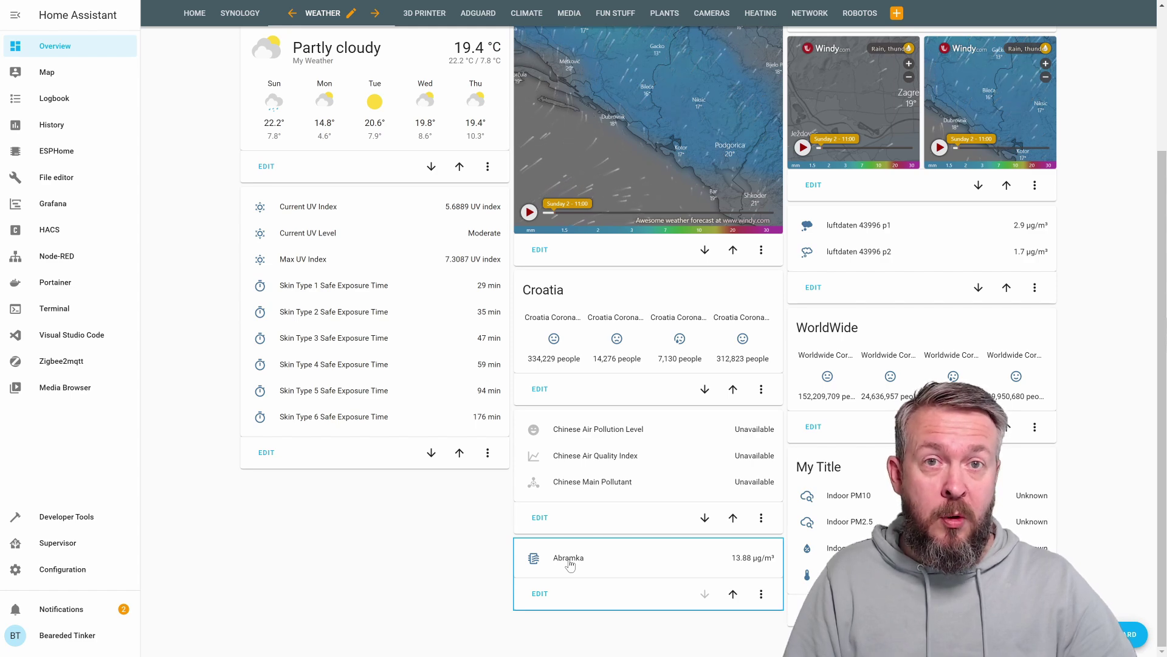
# View Abramka's history details, close them, and go to Developer Tools States.
pyautogui.click(571, 563)
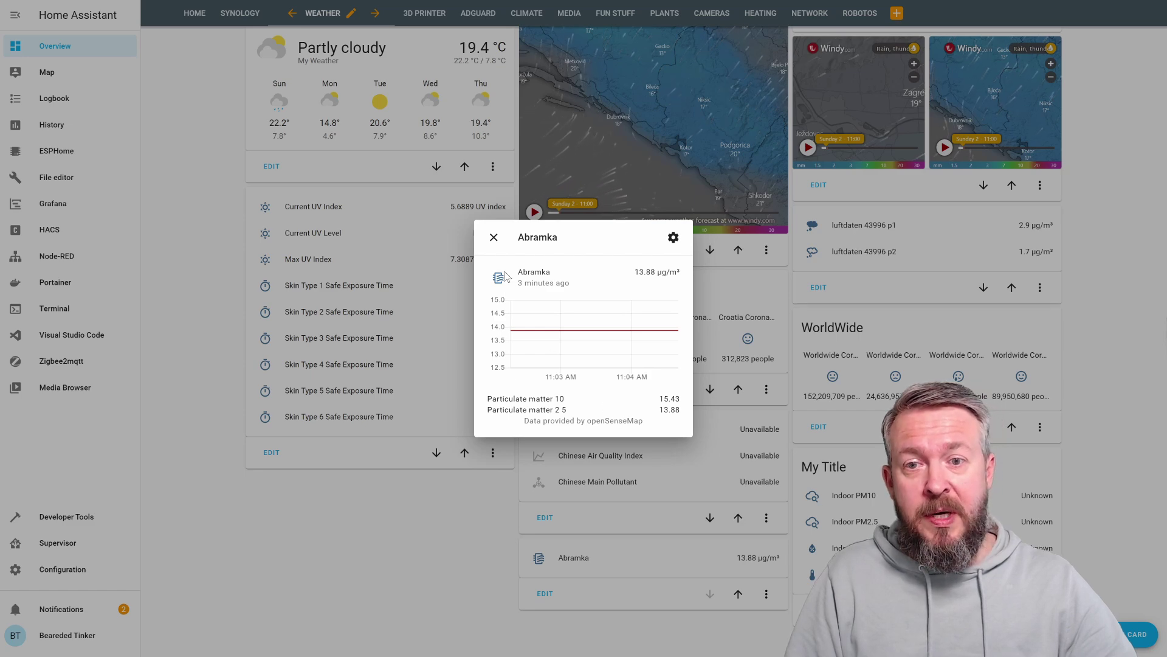
pyautogui.click(492, 237)
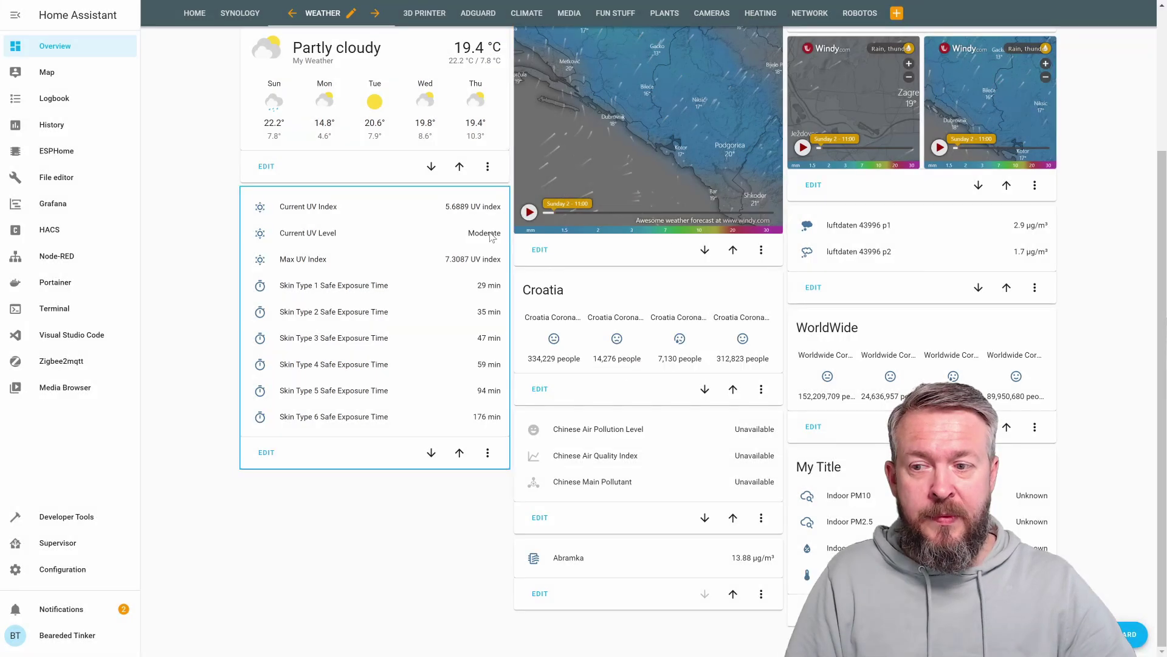
pyautogui.click(73, 519)
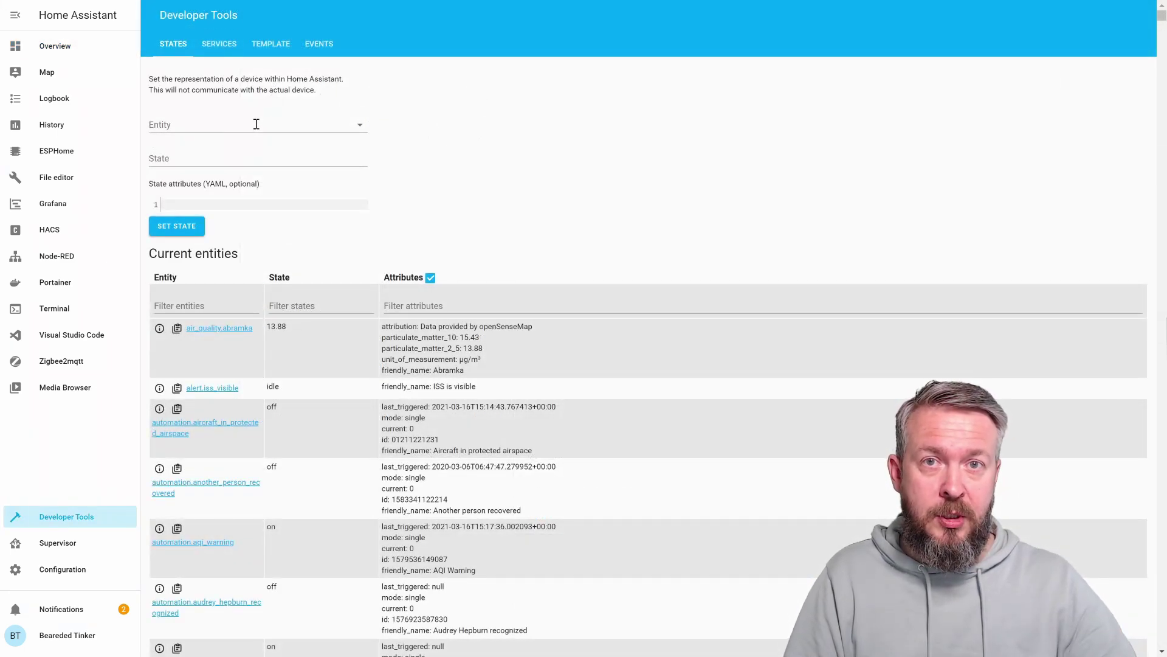
# Load Abramka (air_quality.abramka, state 13.88) into the States tab's entity field.
pyautogui.click(256, 124)
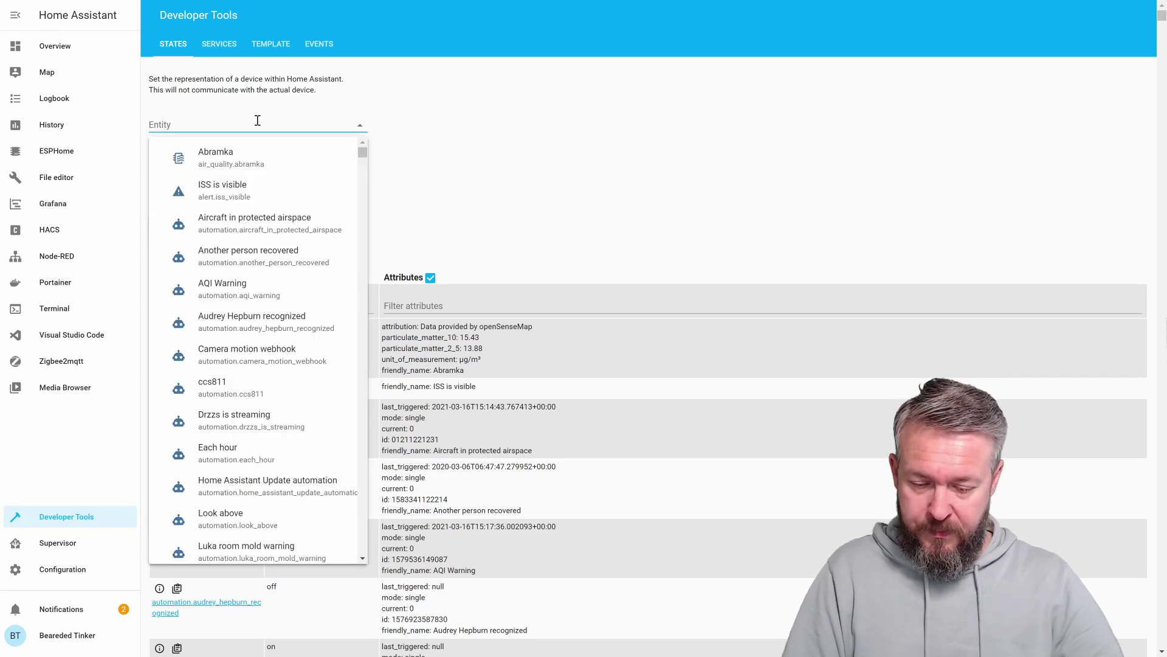
pyautogui.write('air')
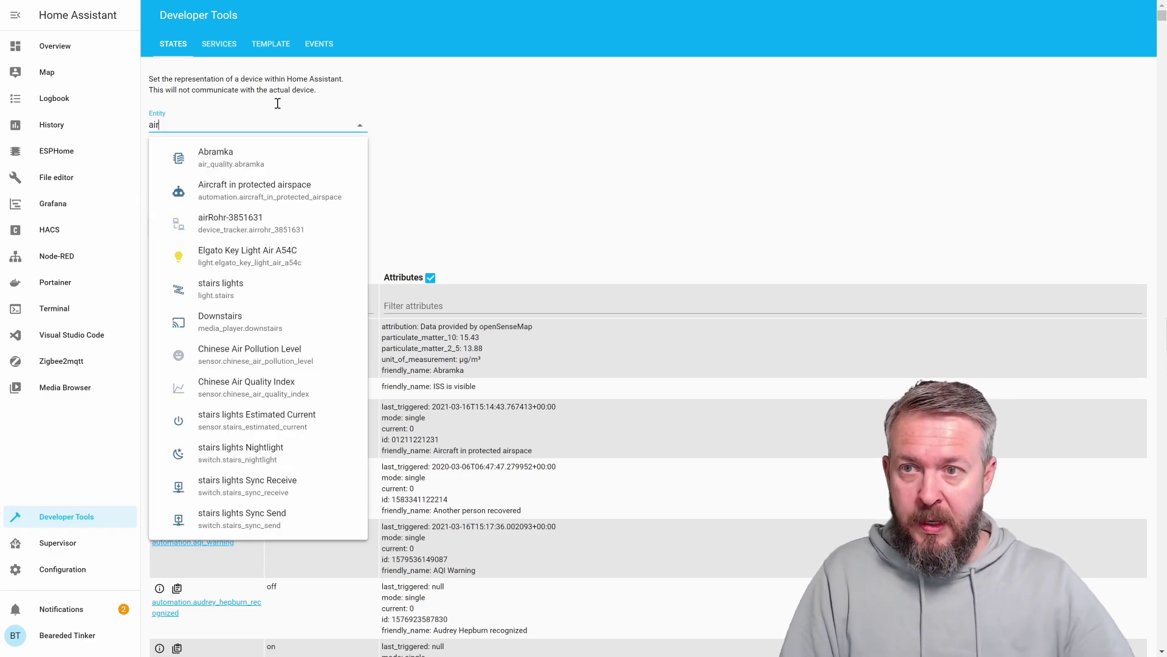
pyautogui.click(274, 155)
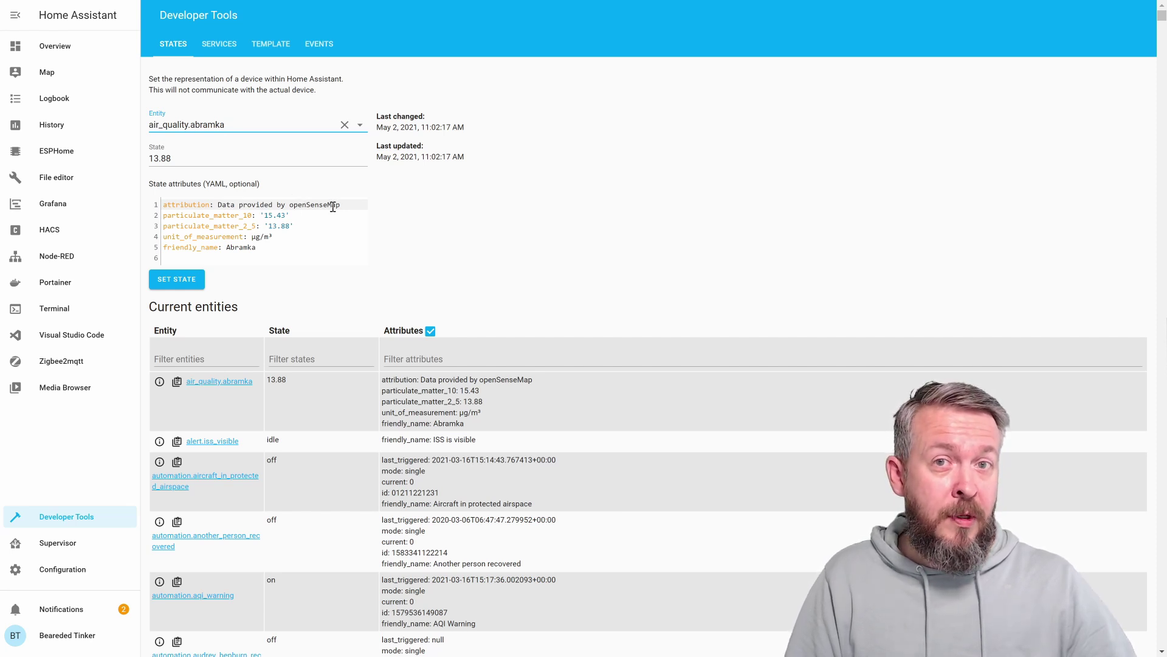
# In the Visual Studio Code add-on, add 'name: Poland' under the opensensemap station_id.
pyautogui.click(46, 337)
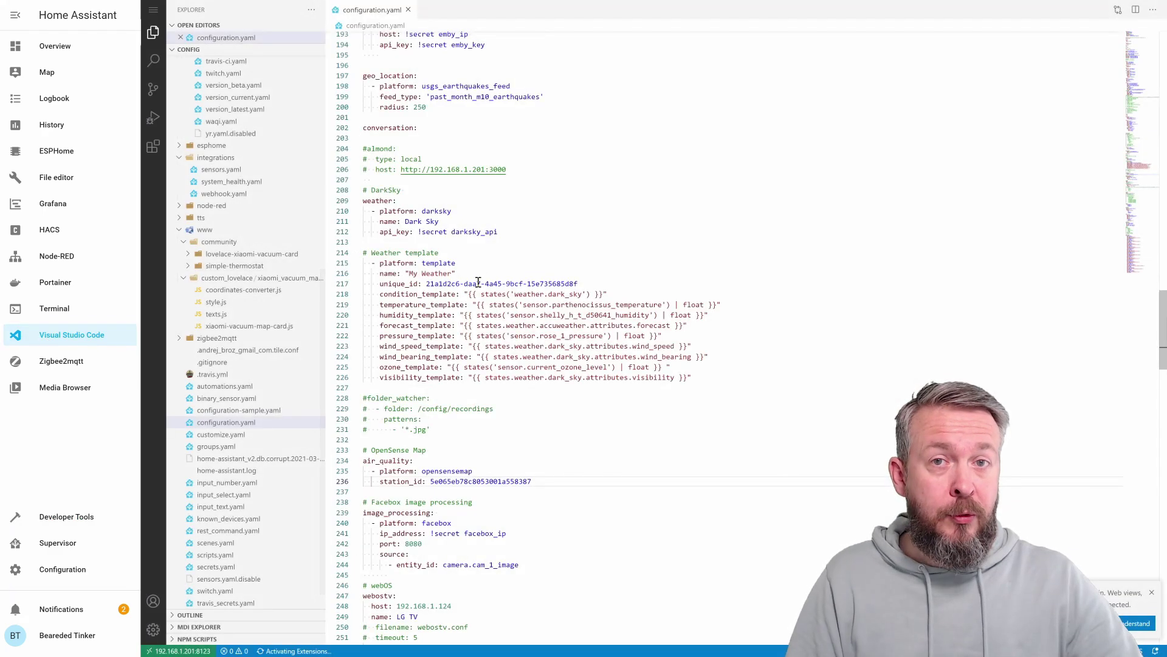
pyautogui.click(544, 482)
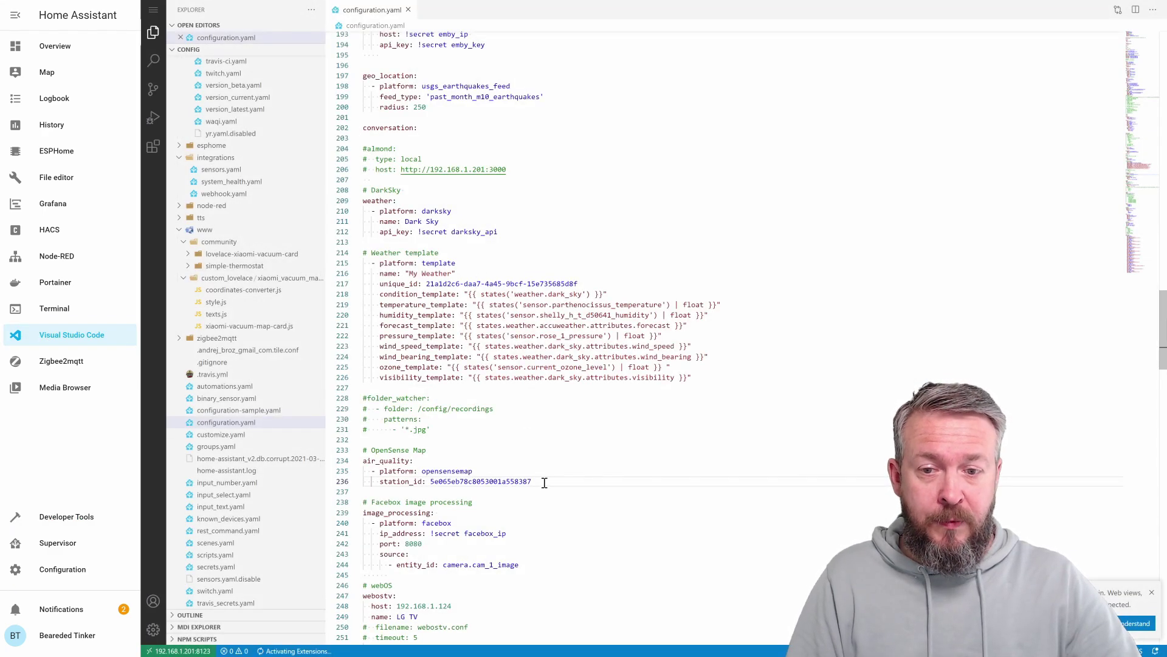
pyautogui.press('Return')
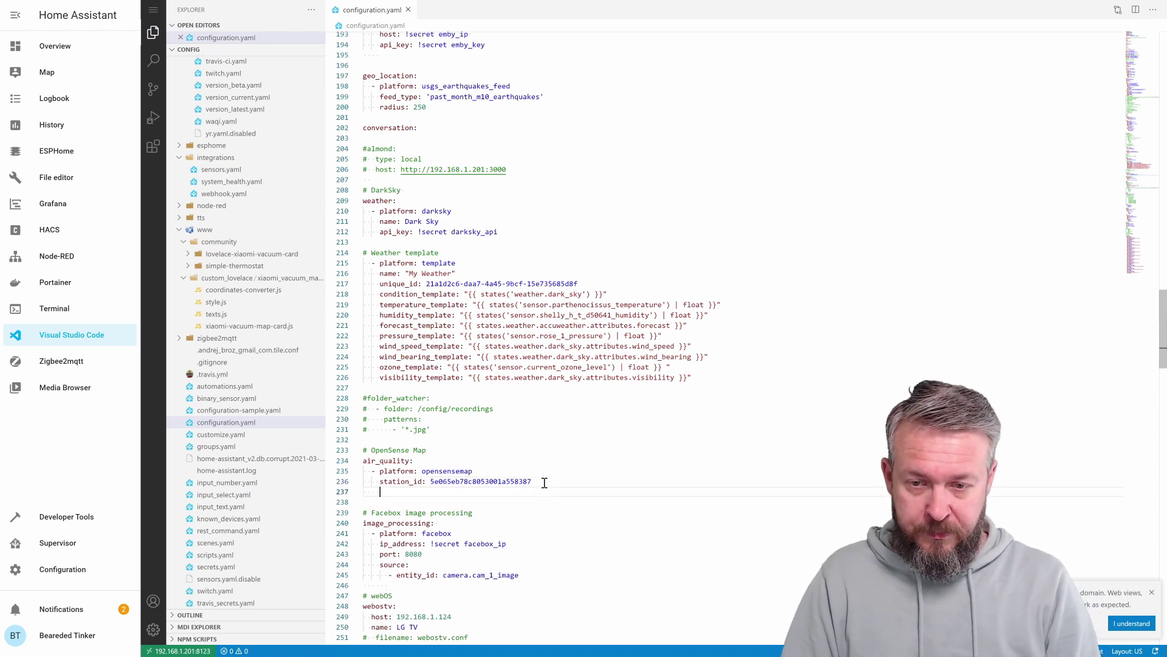
pyautogui.write('name: P')
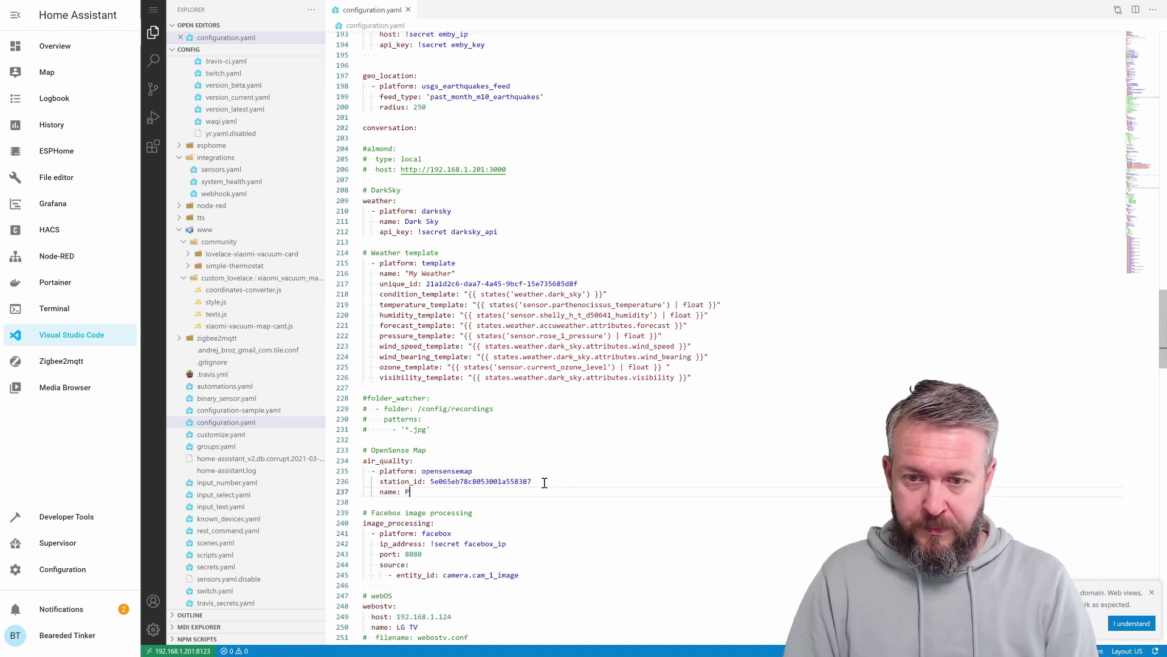
pyautogui.write('oland')
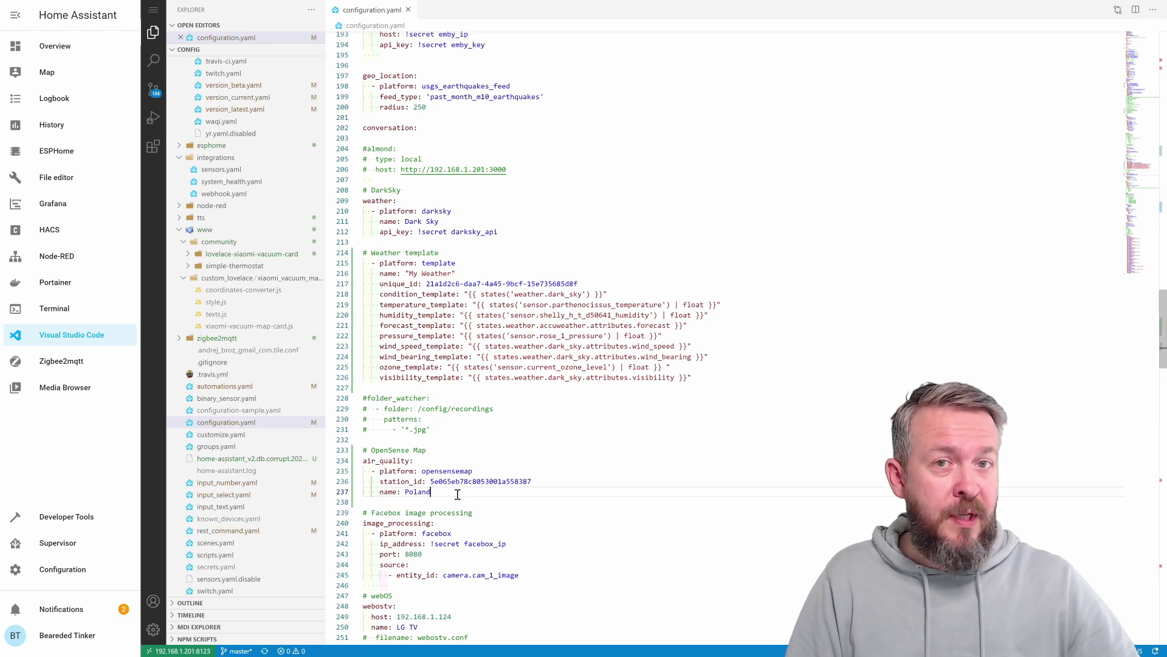
# Duplicate the opensensemap entry as Zagreb with station_id 5dd155f1fb57c1001a33c0bc.
pyautogui.moveTo(457, 493); pyautogui.dragTo(350, 471)
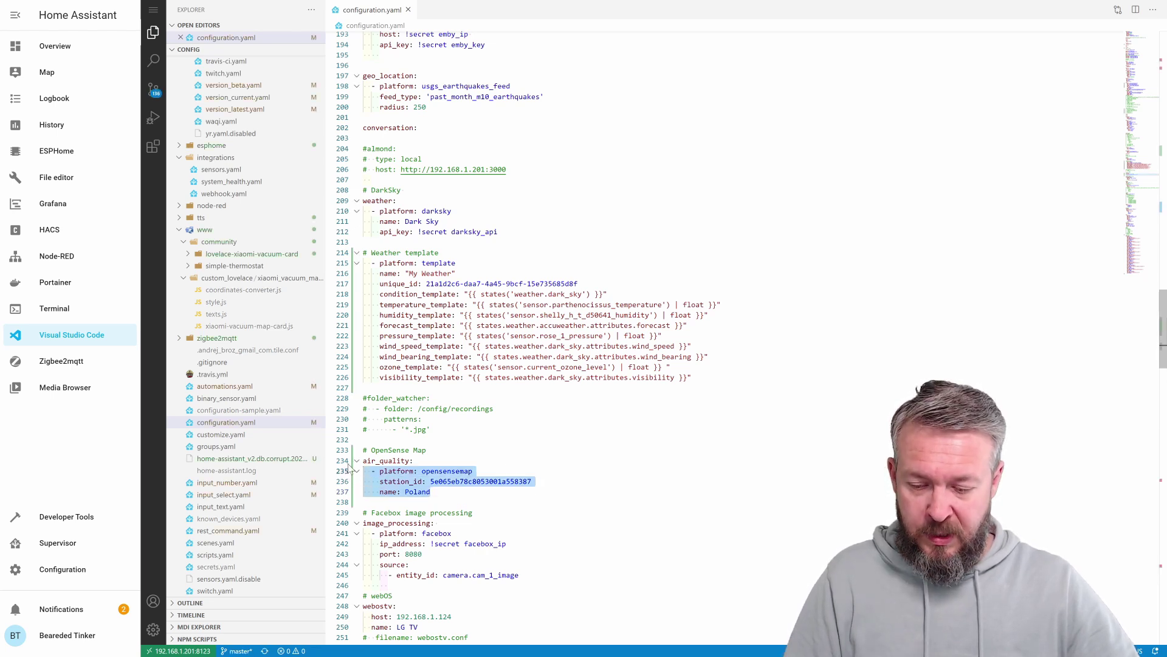
pyautogui.hotkey('ctrl', 'c')
pyautogui.click(368, 502)
pyautogui.hotkey('ctrl', 'v')
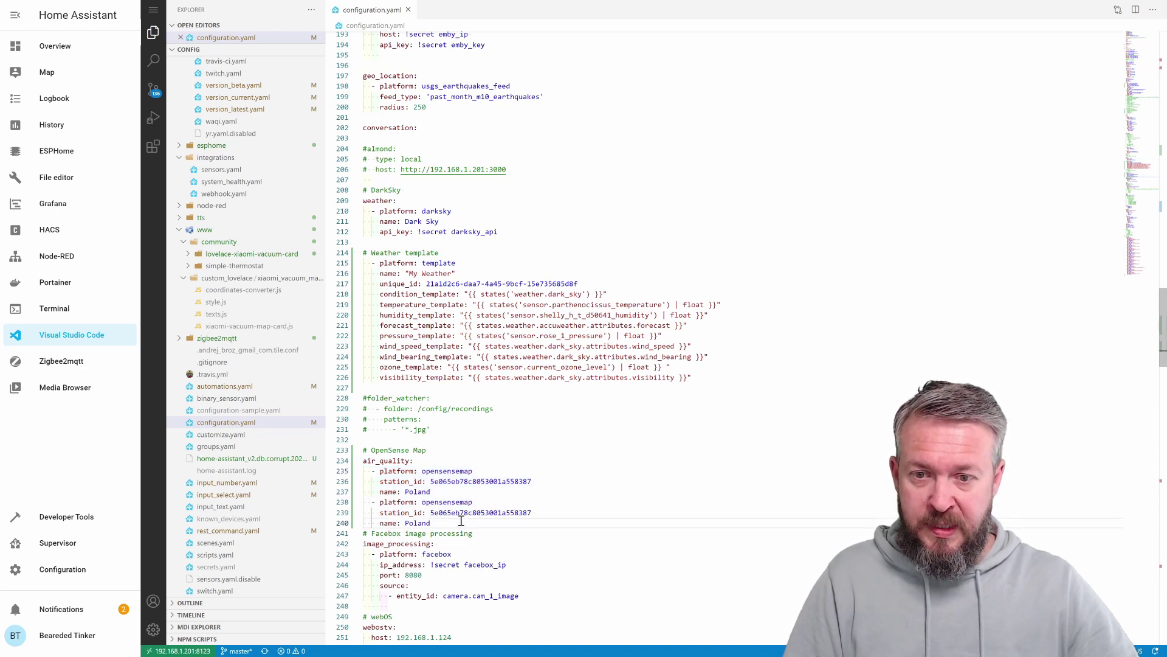
pyautogui.press('Return')
pyautogui.doubleClick(417, 523)
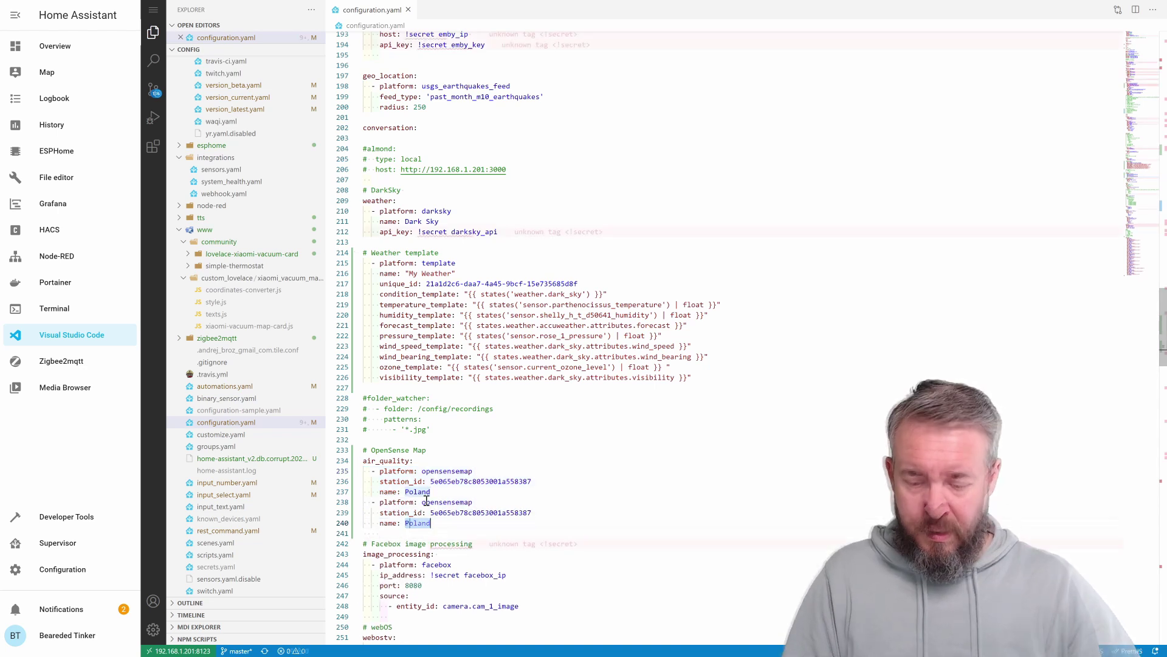
pyautogui.press('BackSpace')
pyautogui.write('Zagreb')
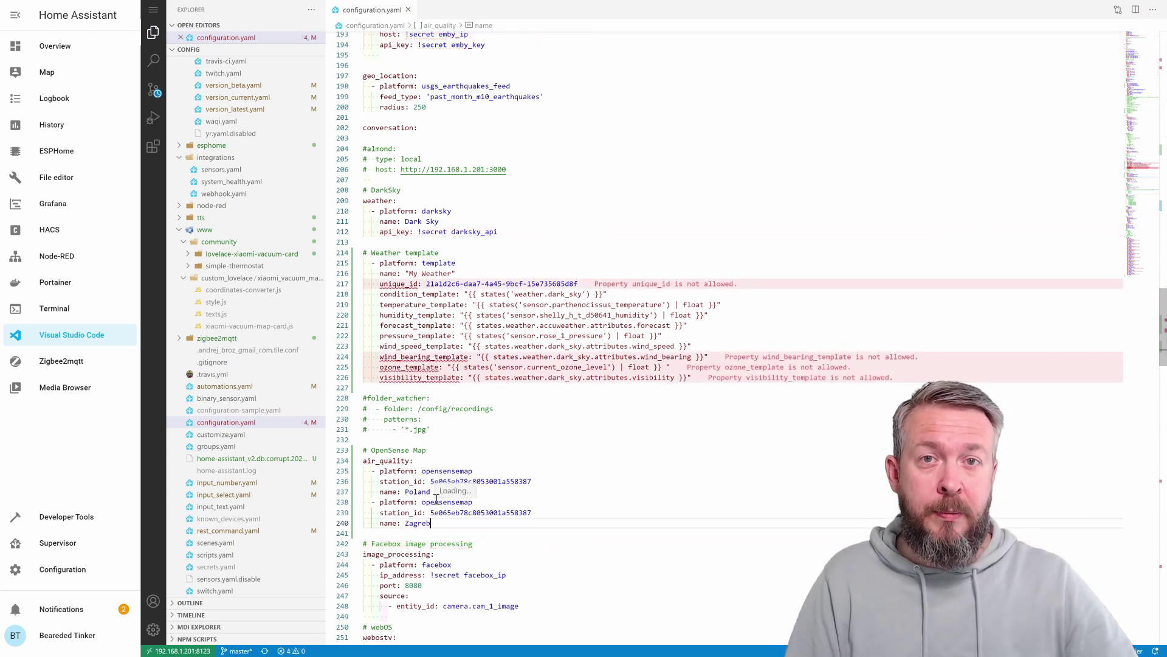
pyautogui.doubleClick(496, 513)
pyautogui.hotkey('ctrl', 'v')
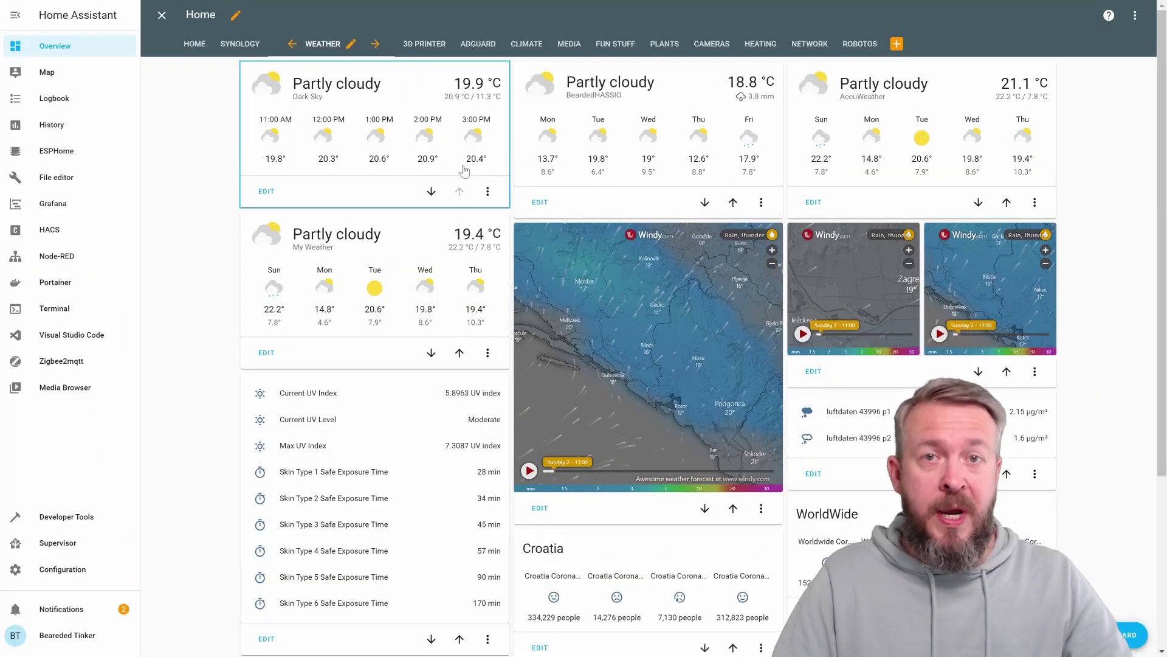
# Replace the unavailable Abramka card's entity with air_quality.poland and add air_quality.zagreb.
pyautogui.scroll(-4, 580, 417)
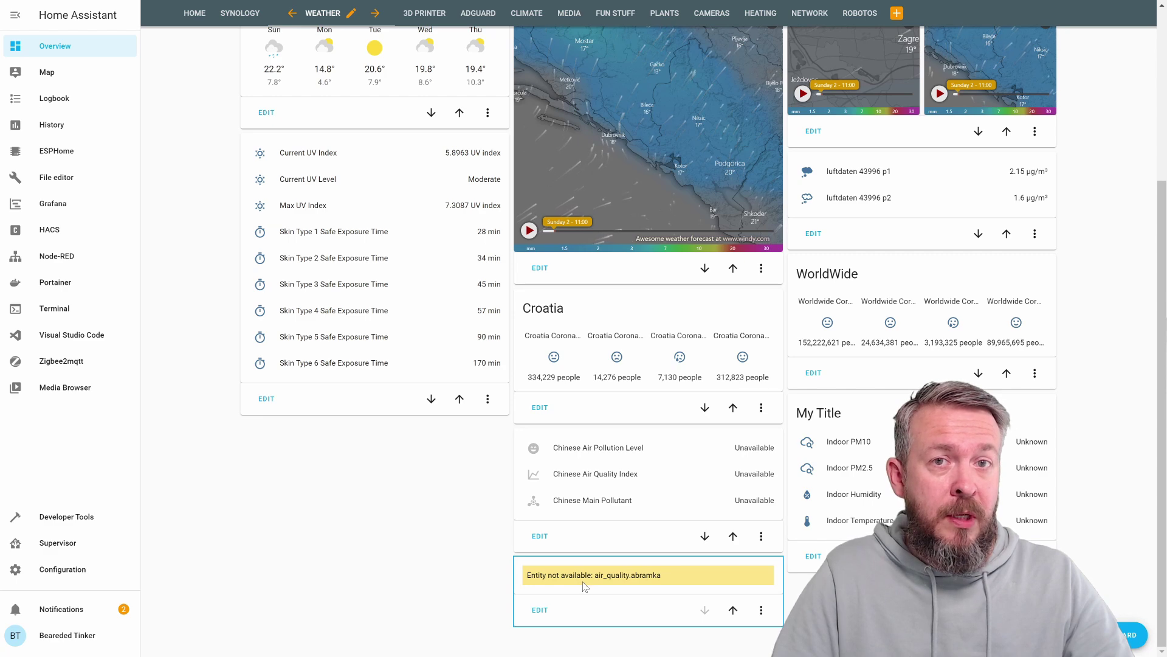
pyautogui.click(538, 610)
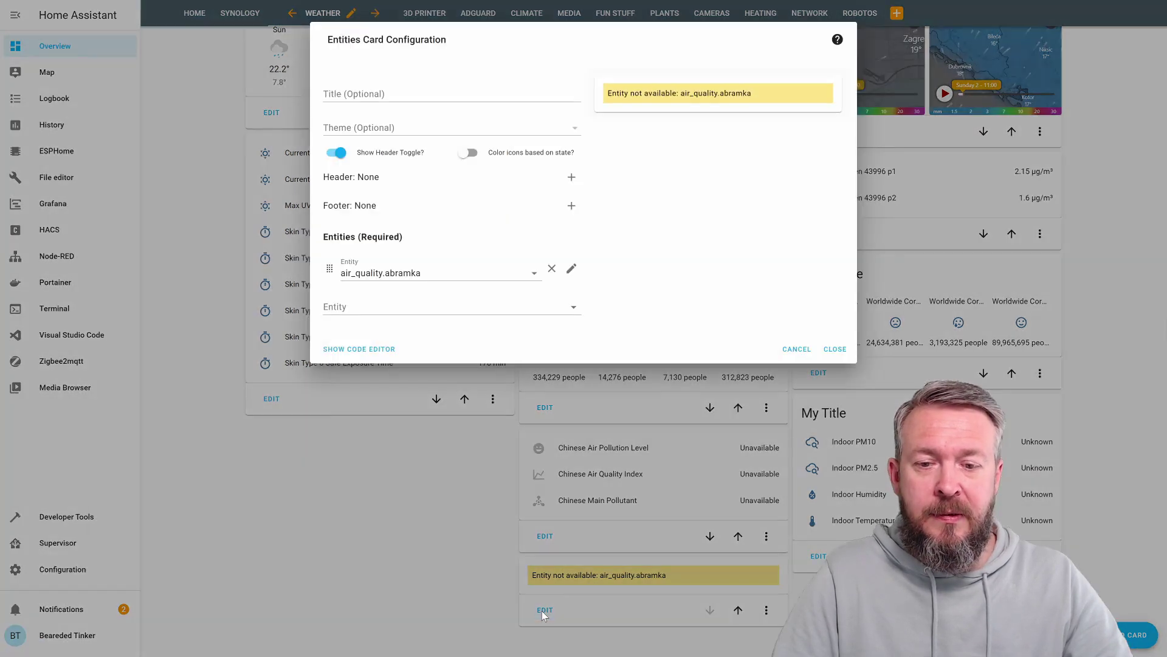
pyautogui.moveTo(388, 273); pyautogui.dragTo(456, 271)
pyautogui.write('p')
pyautogui.click(432, 302)
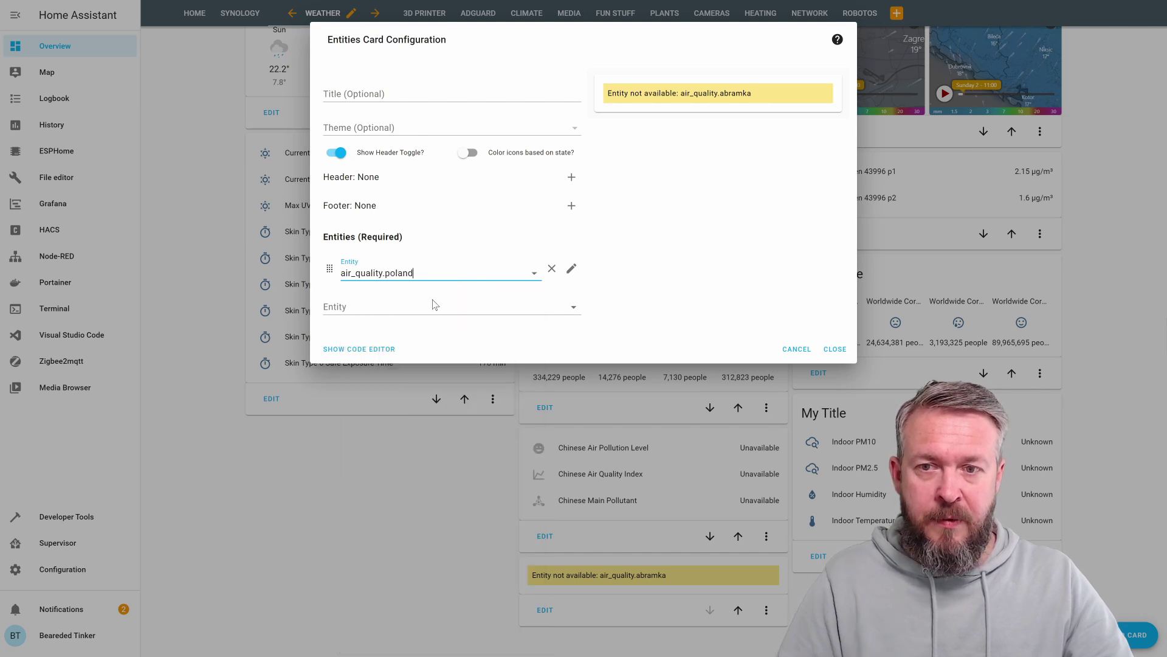
pyautogui.click(428, 308)
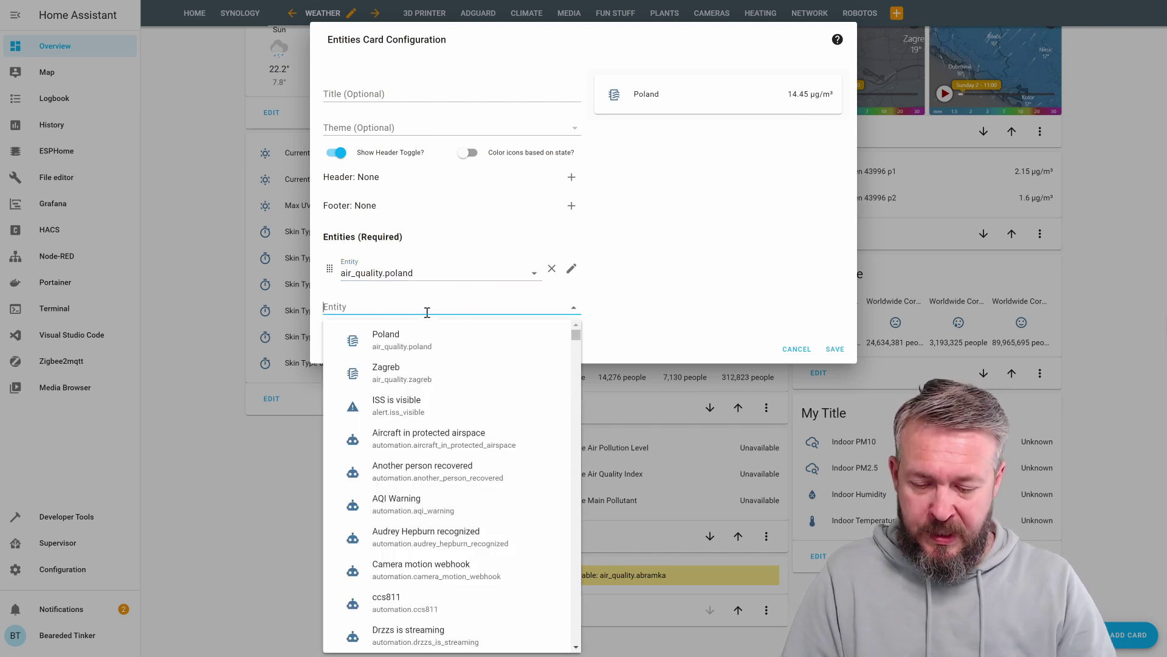
pyautogui.write('zag')
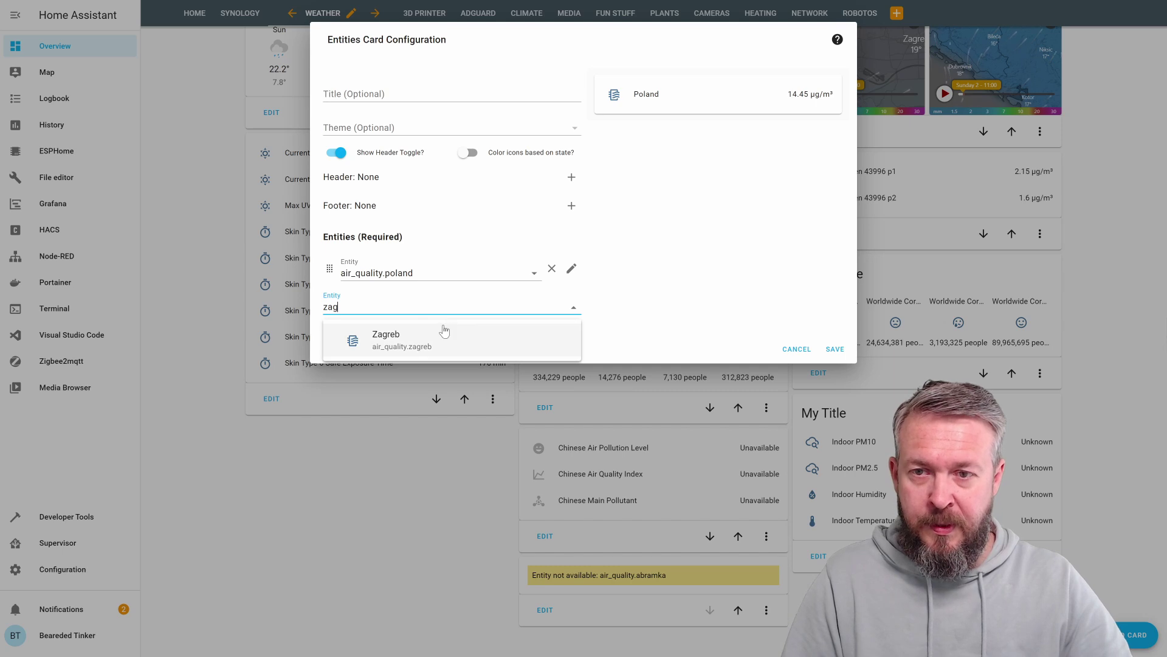
pyautogui.click(443, 332)
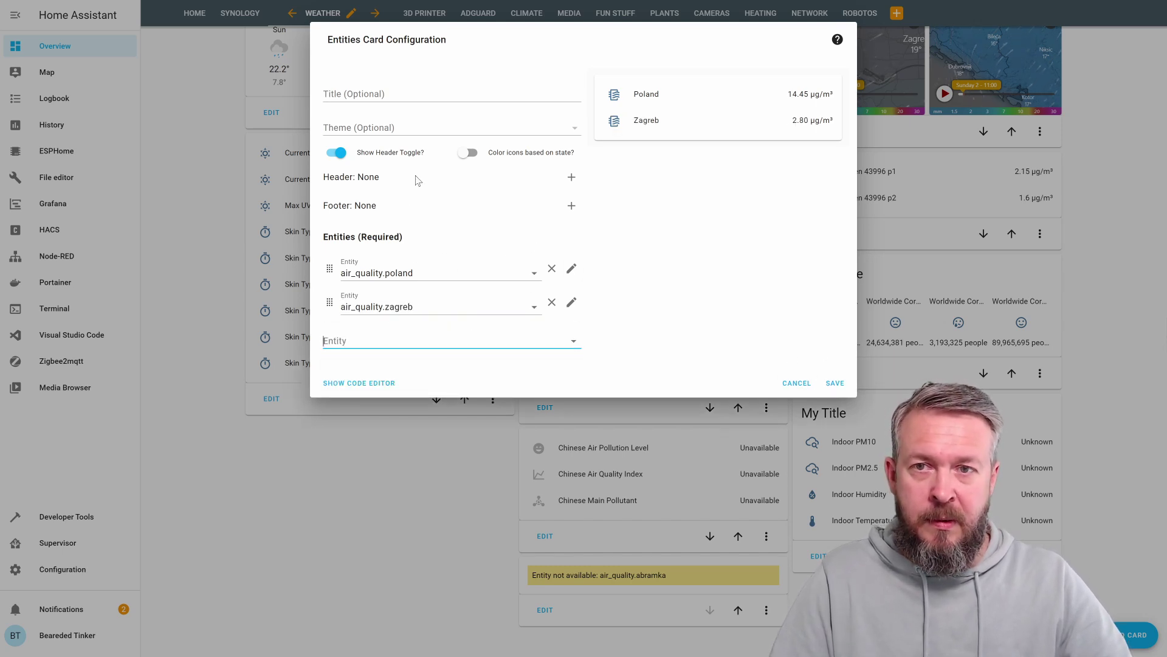
# Title the card 'openSenseMap' and save it.
pyautogui.click(418, 95)
pyautogui.write('openSense')
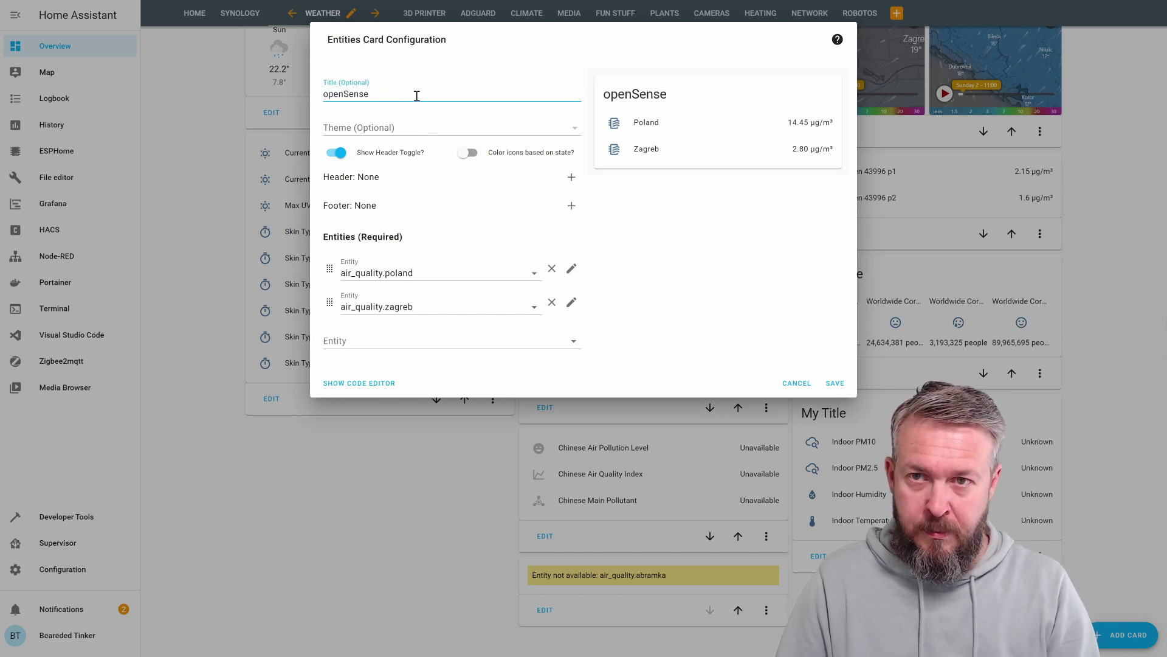
pyautogui.write('Map')
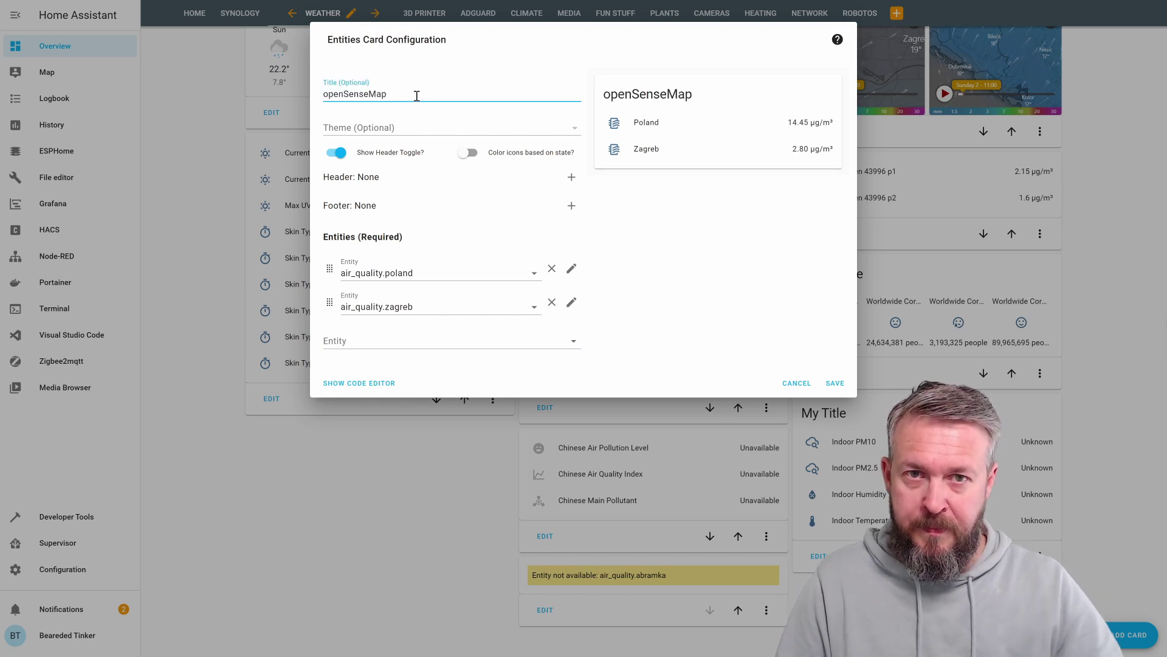
pyautogui.click(835, 383)
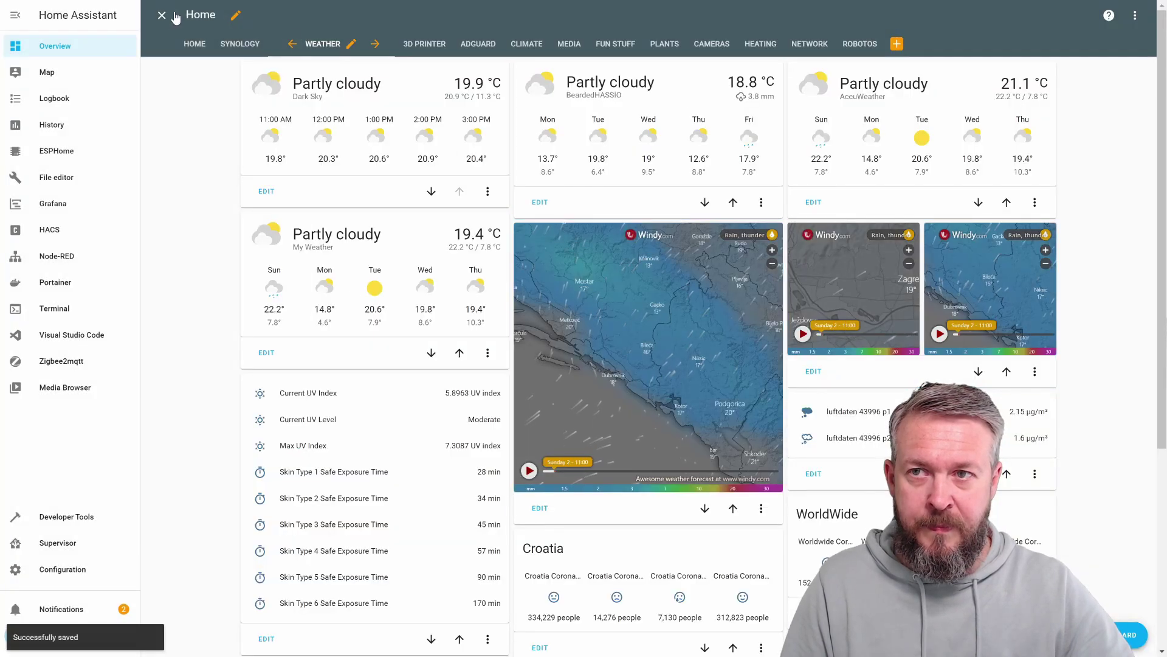
# Exit edit mode, check Zagreb's reading, then show Poland's details (PM2.5 14.45 µg/m³).
pyautogui.click(162, 15)
pyautogui.scroll(-3, 436, 386)
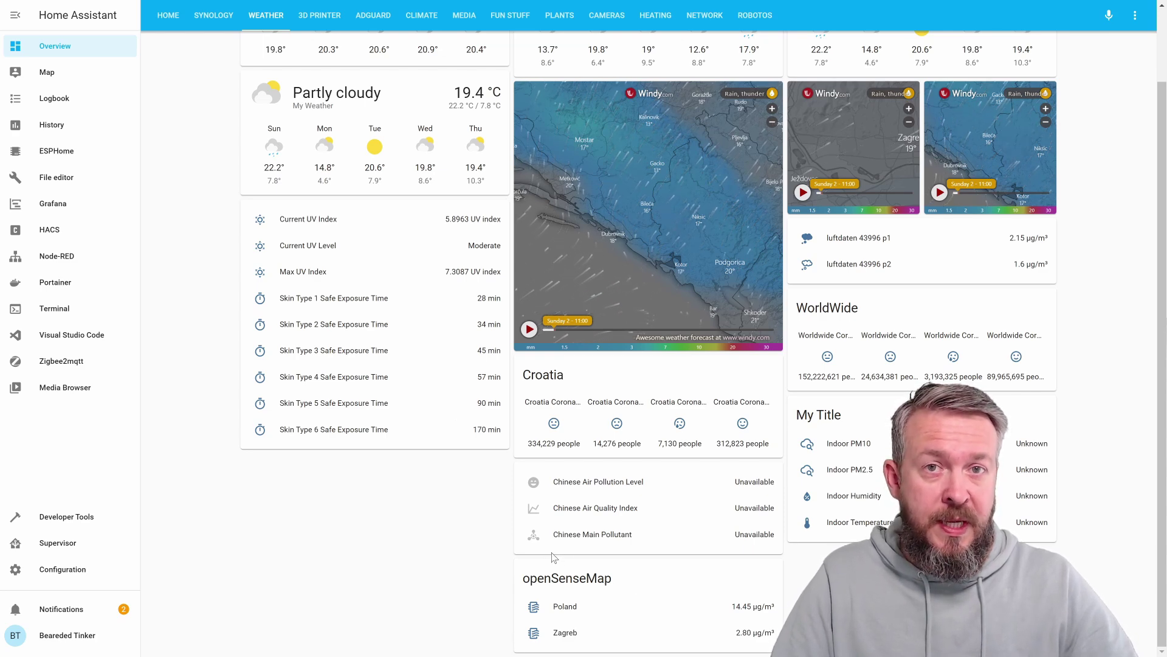
pyautogui.click(554, 633)
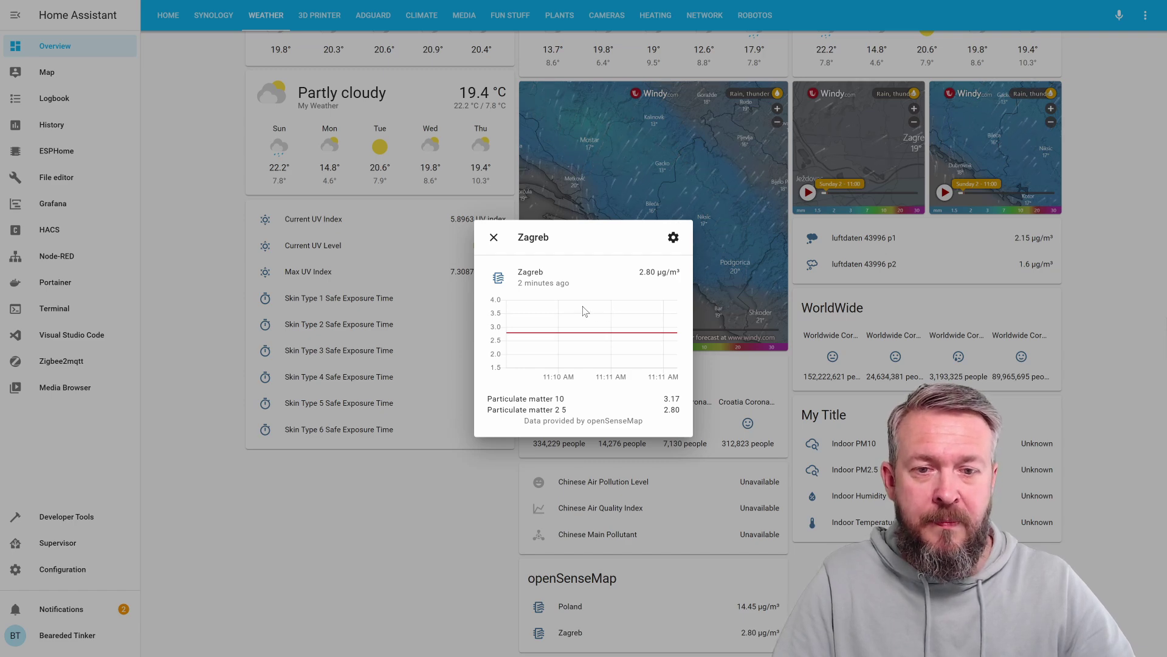
pyautogui.click(550, 609)
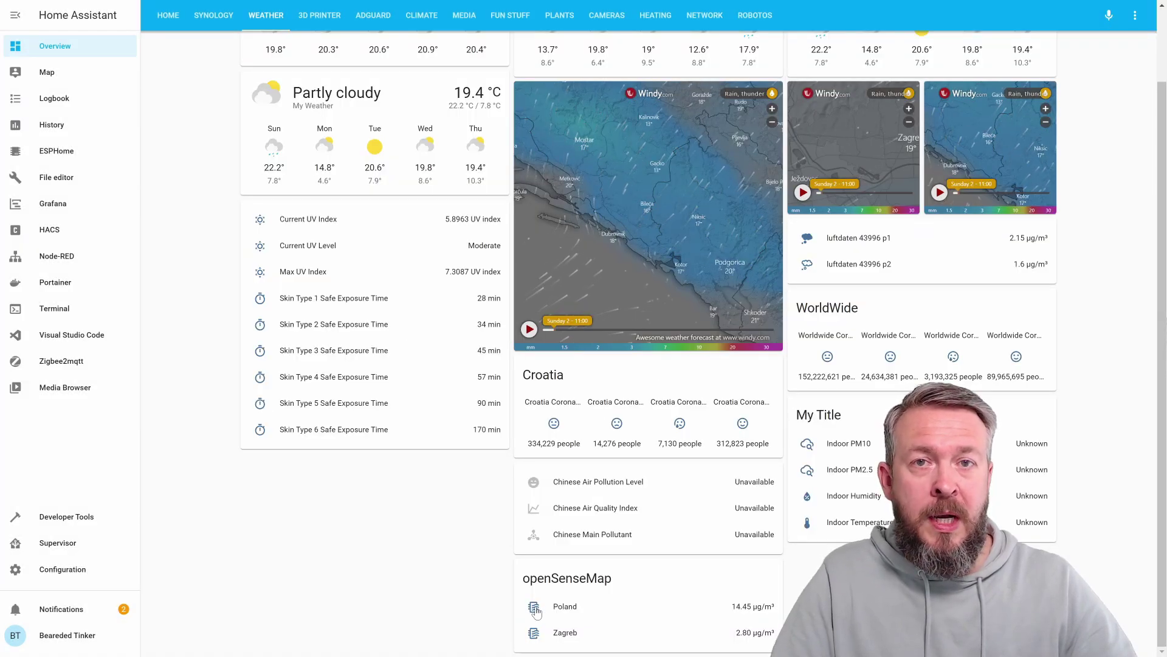
pyautogui.click(536, 611)
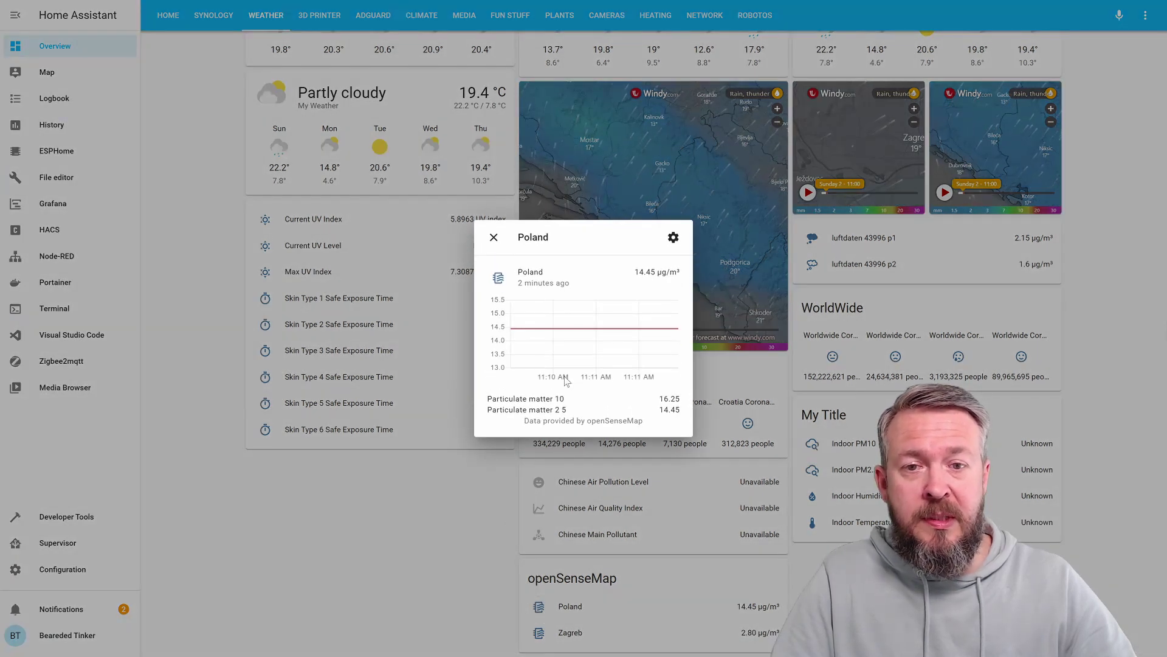